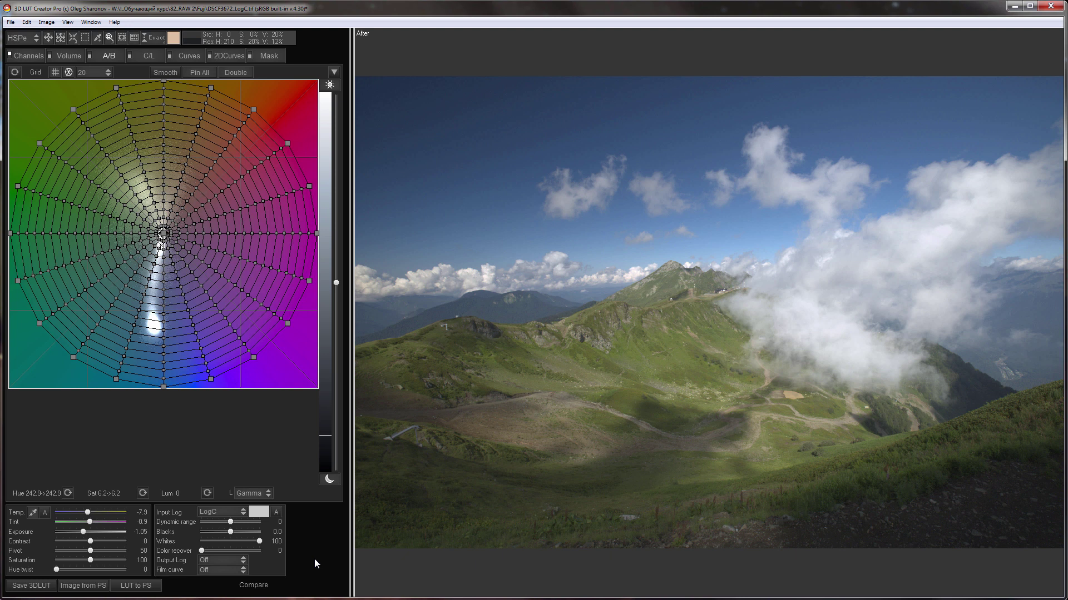
Step: Review the RAW decoding preferences and close the Preferences dialog
left_click(10, 22)
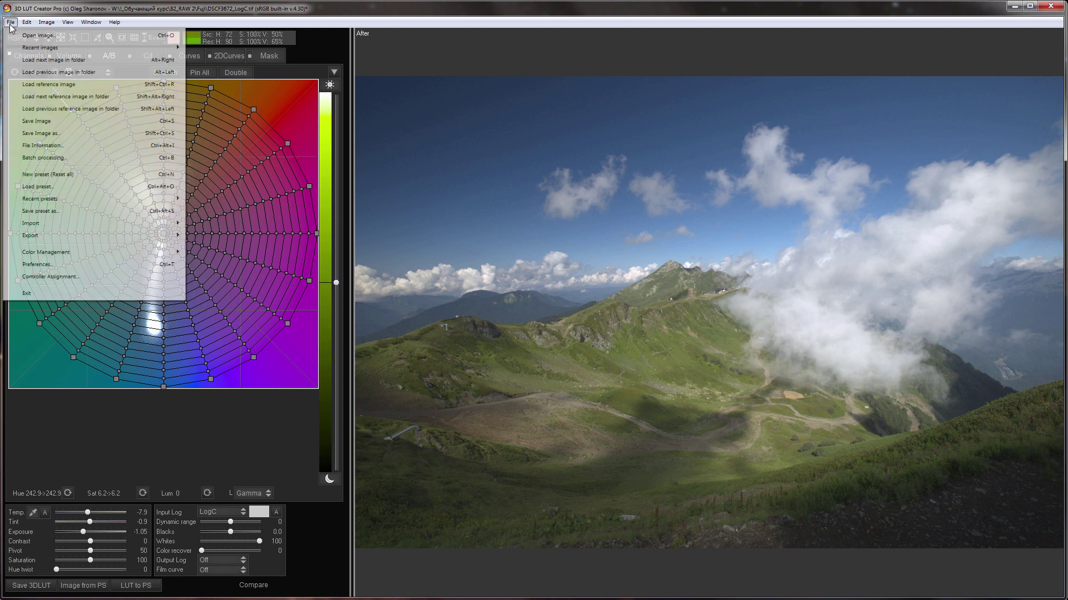
left_click(107, 269)
left_click(253, 258)
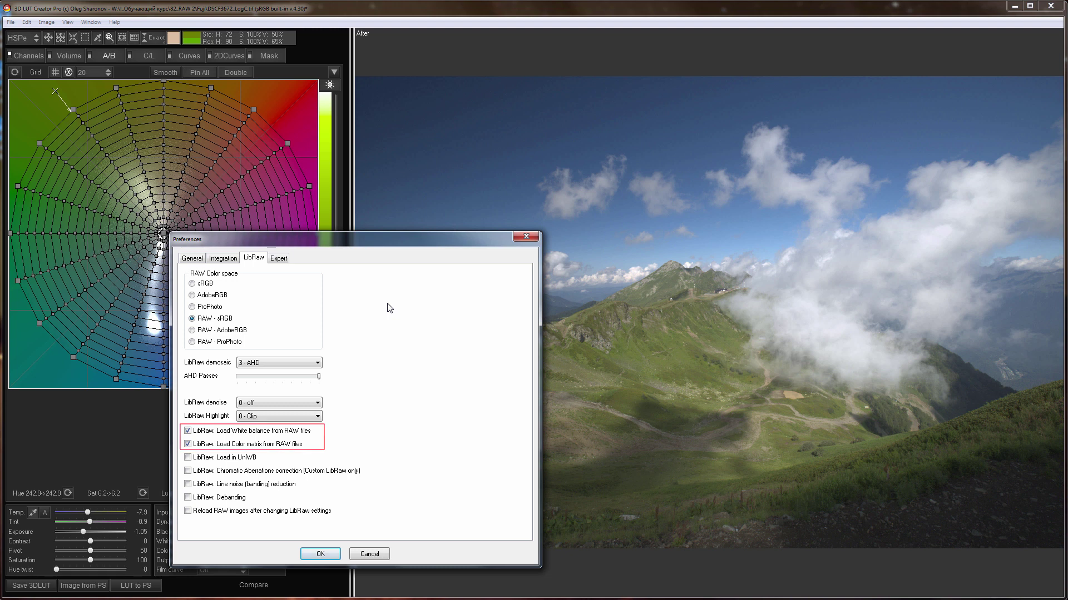
left_click(329, 552)
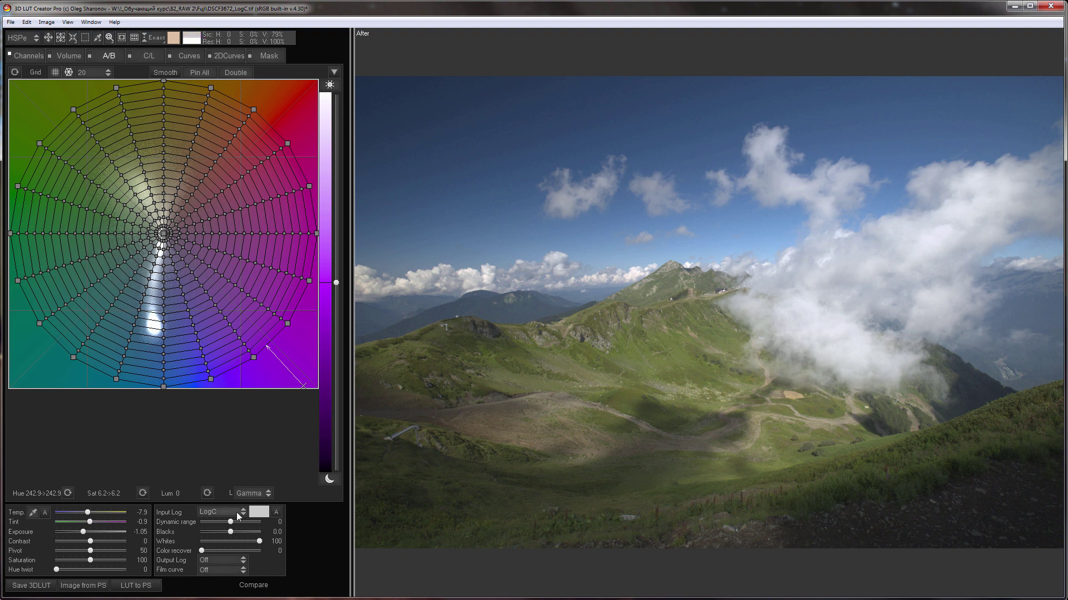
Step: Compare Input Log Off against LogC, keep LogC, and show the RGB channel matrix
left_click(228, 513)
left_click(217, 532)
scroll(234, 515, "up", 1)
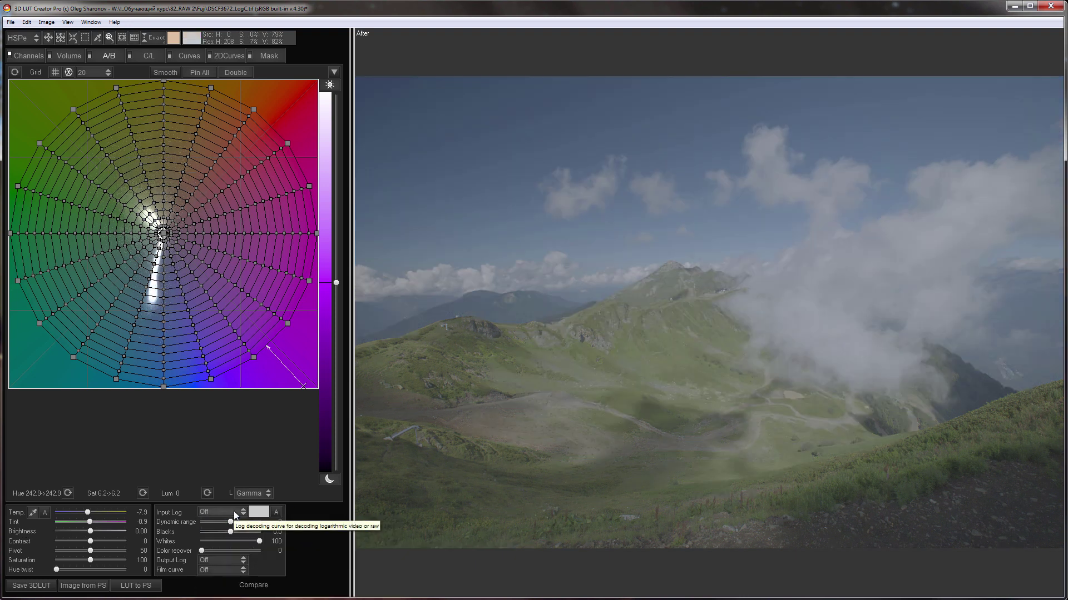
left_click(235, 515)
left_click(227, 534)
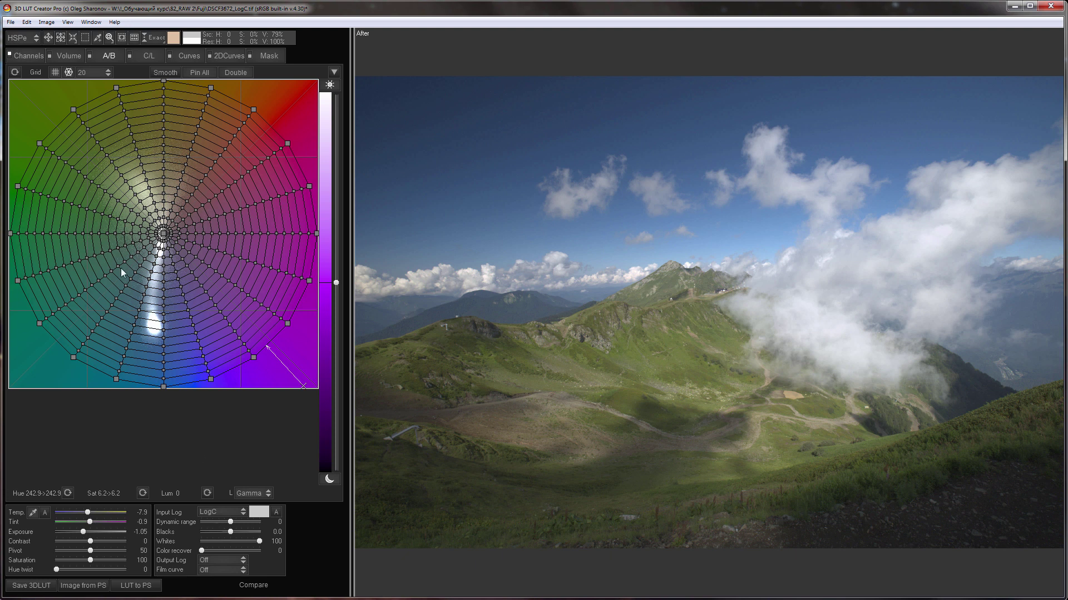
left_click(27, 58)
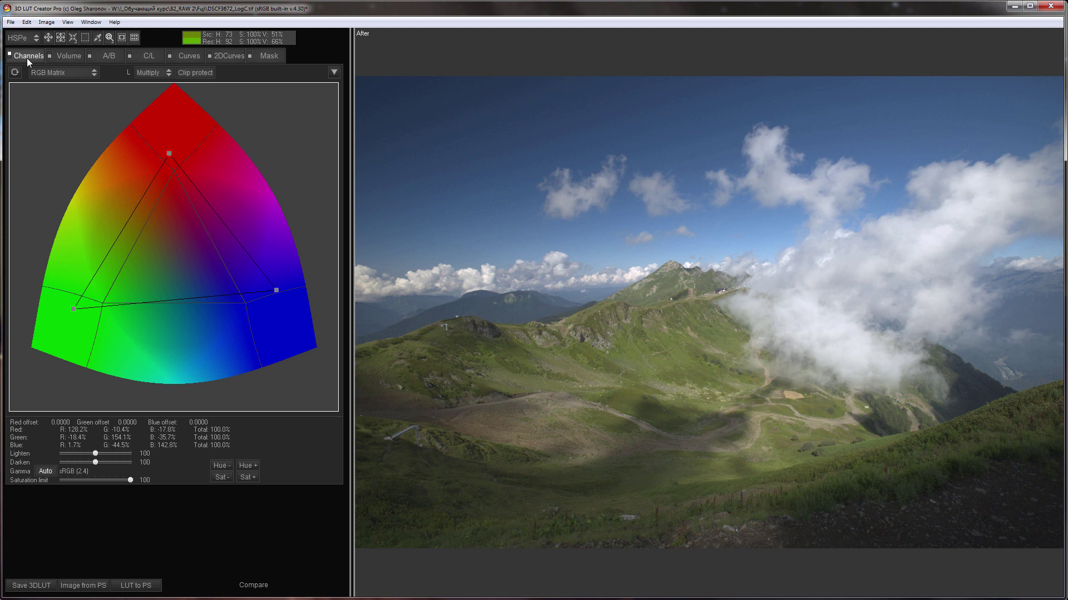
left_click(10, 55)
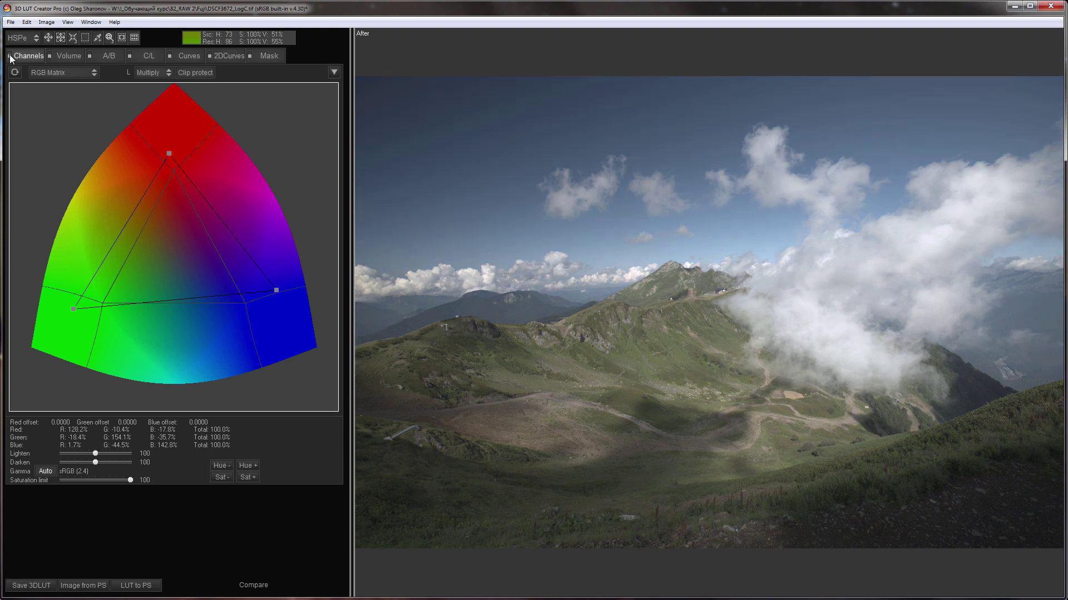
left_click(10, 55)
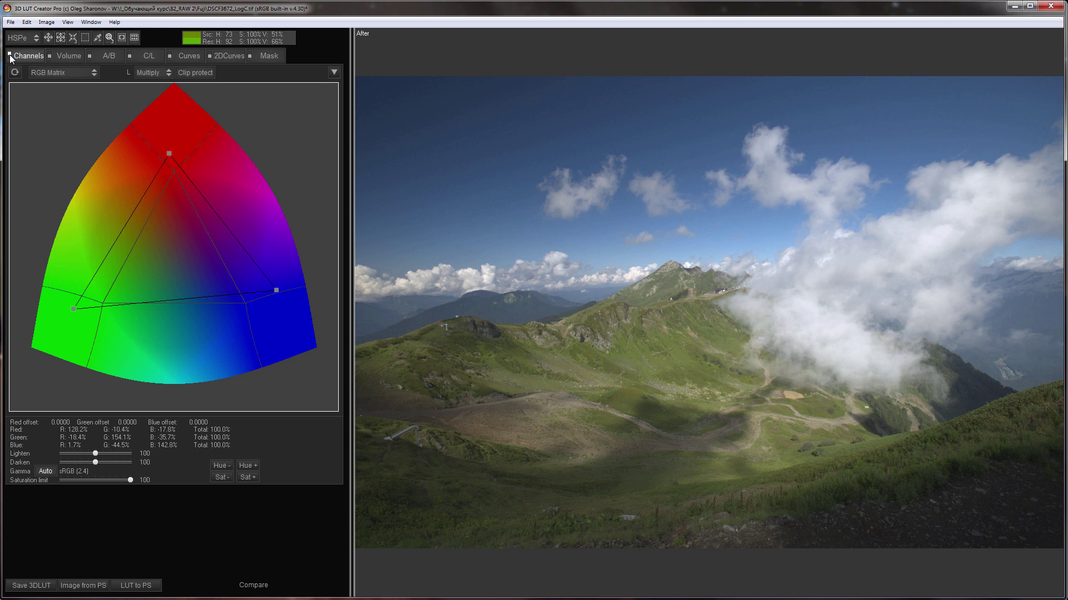
left_click(334, 74)
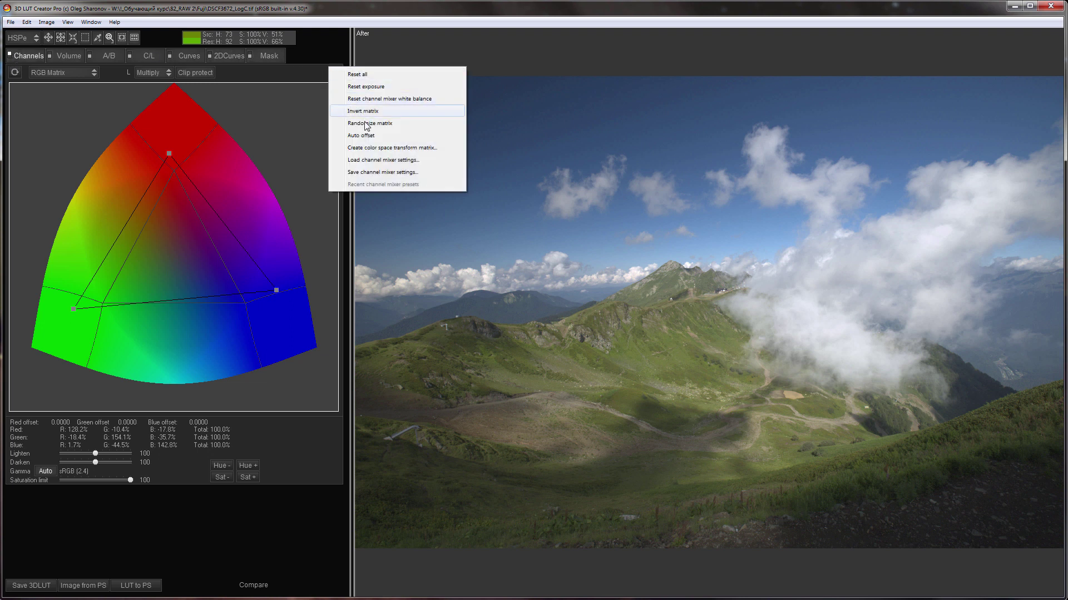
left_click(389, 150)
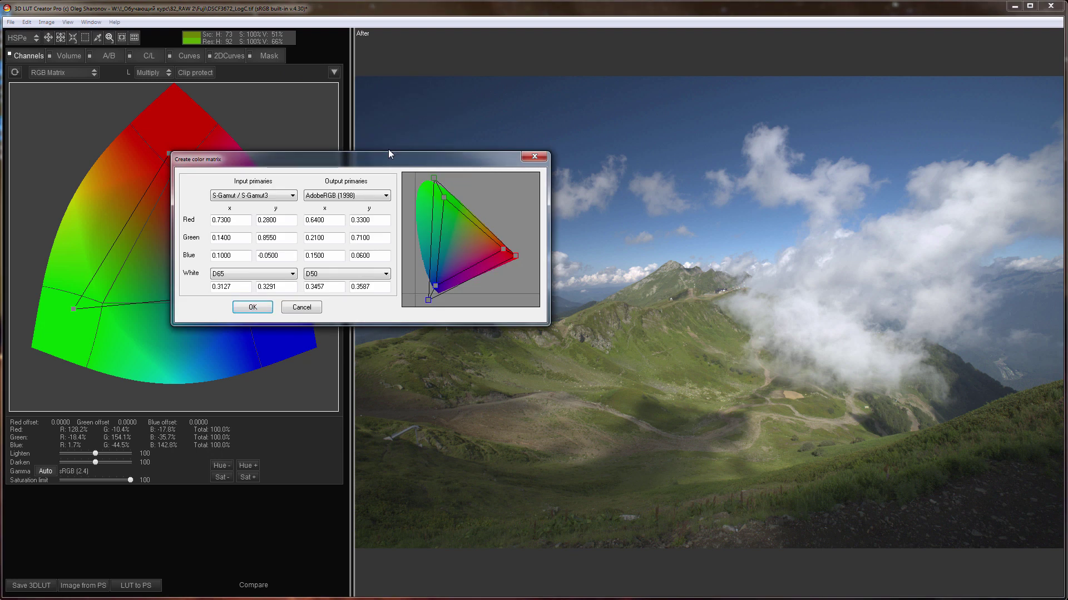
left_click(282, 196)
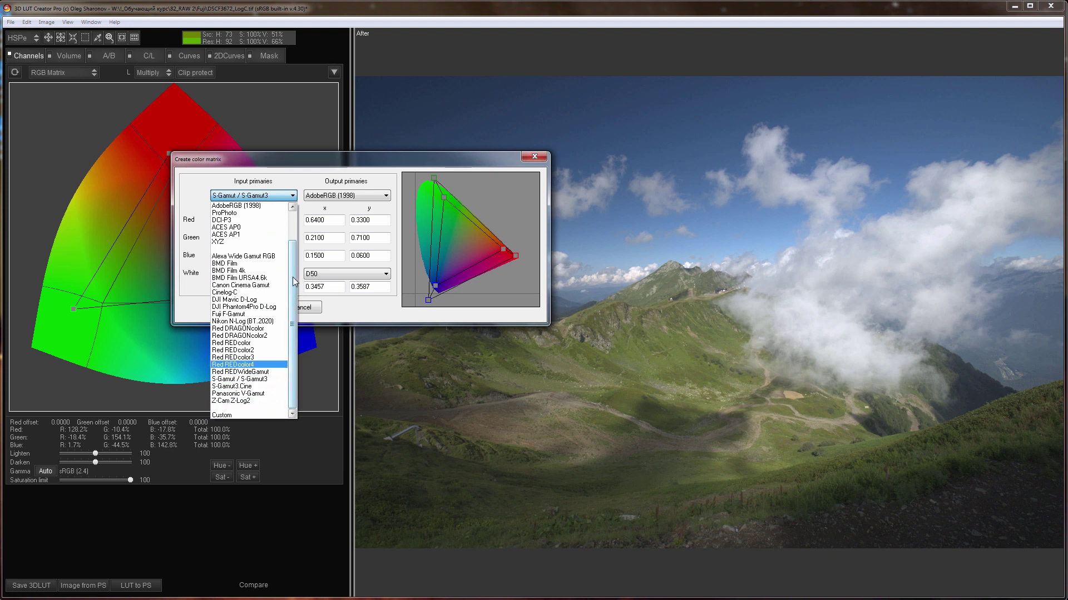
left_click(328, 182)
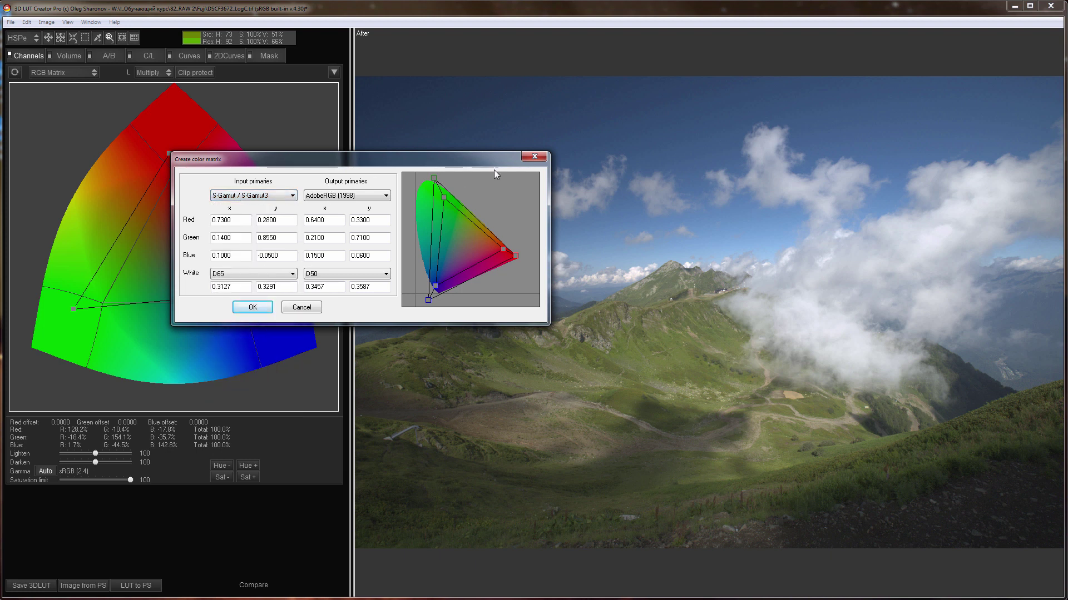
left_click(536, 158)
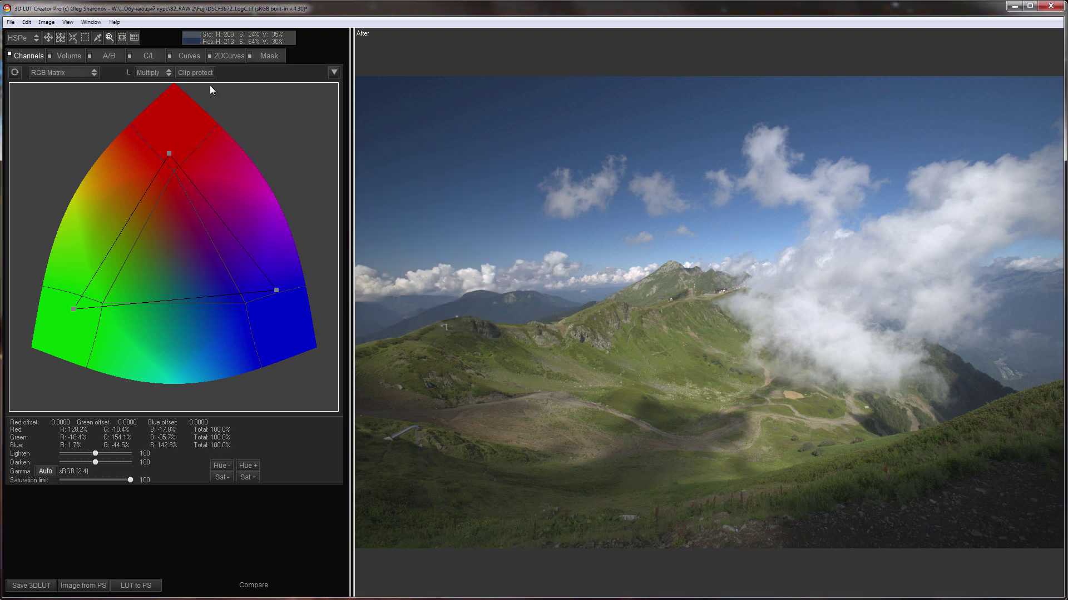
Step: Switch to a blank Version 2 with zeroed temperature, tint and exposure, and decode with LogC
left_click(105, 59)
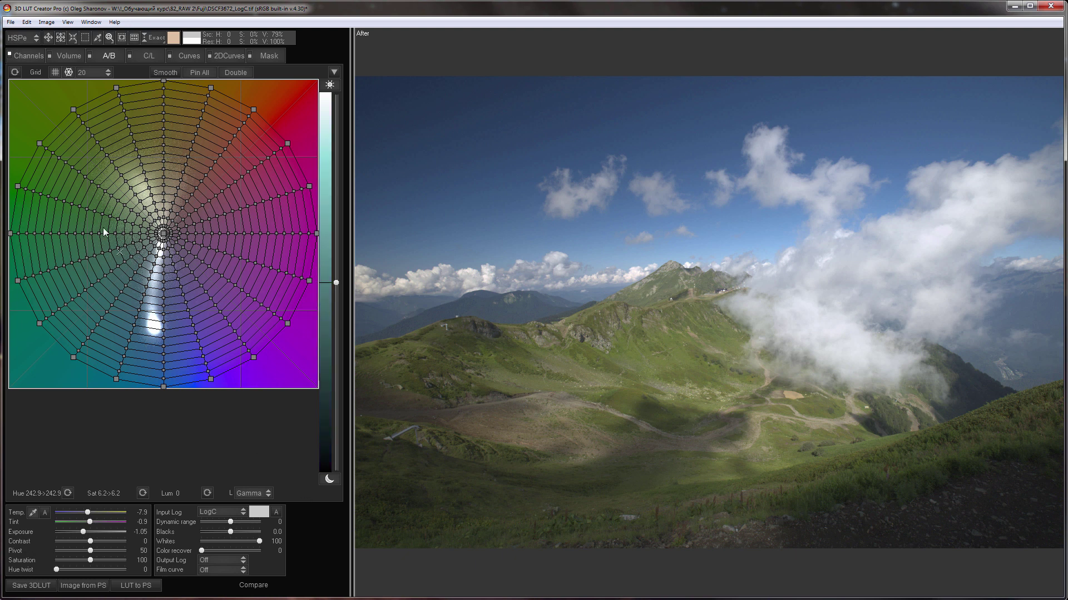
left_click(26, 21)
mouse_move(56, 59)
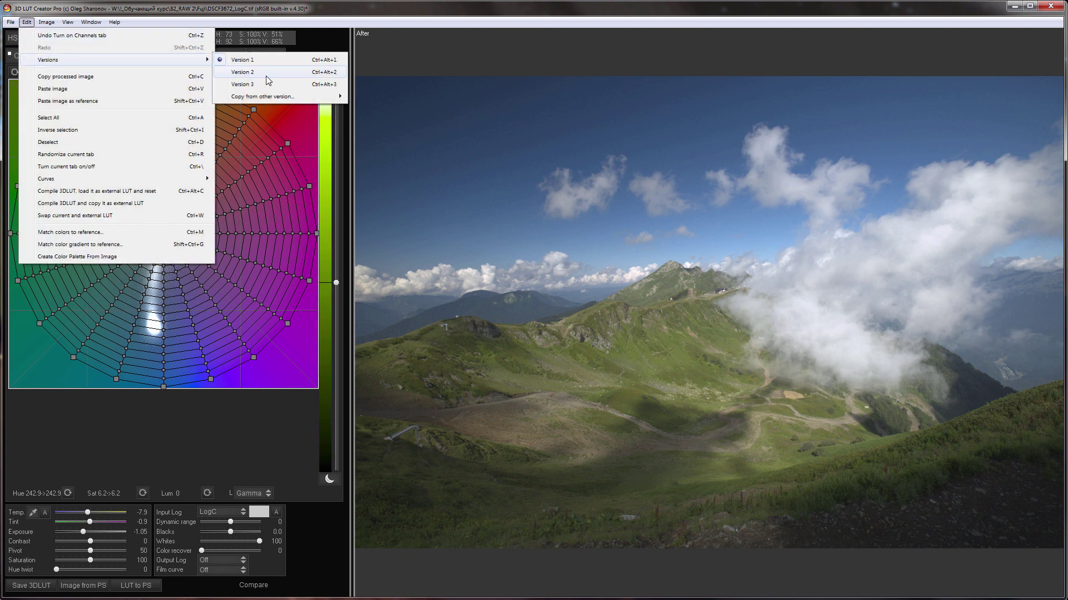
left_click(239, 60)
left_click(223, 512)
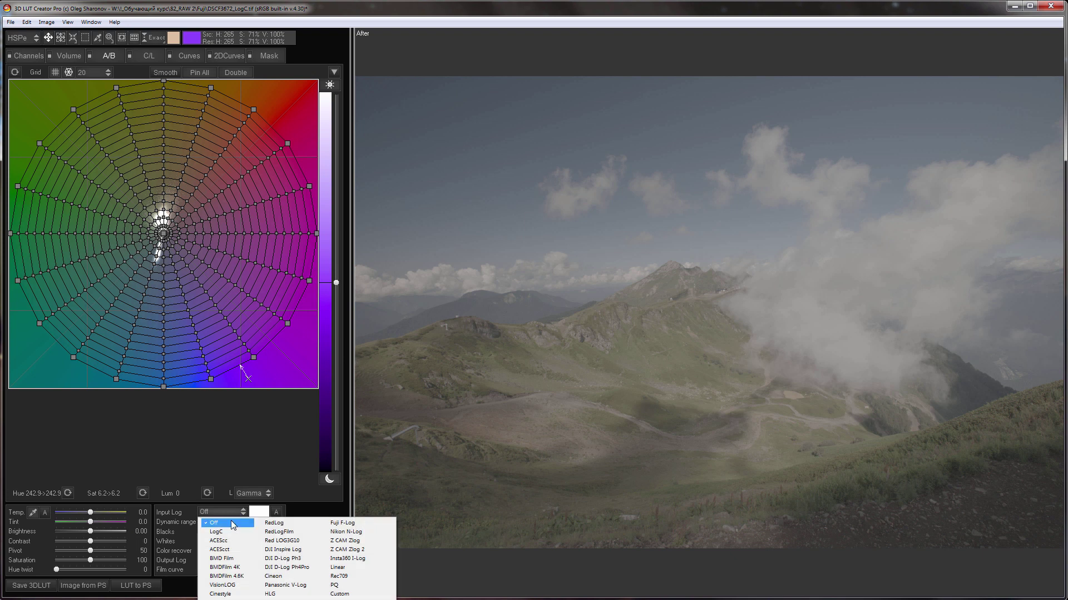
left_click(224, 521)
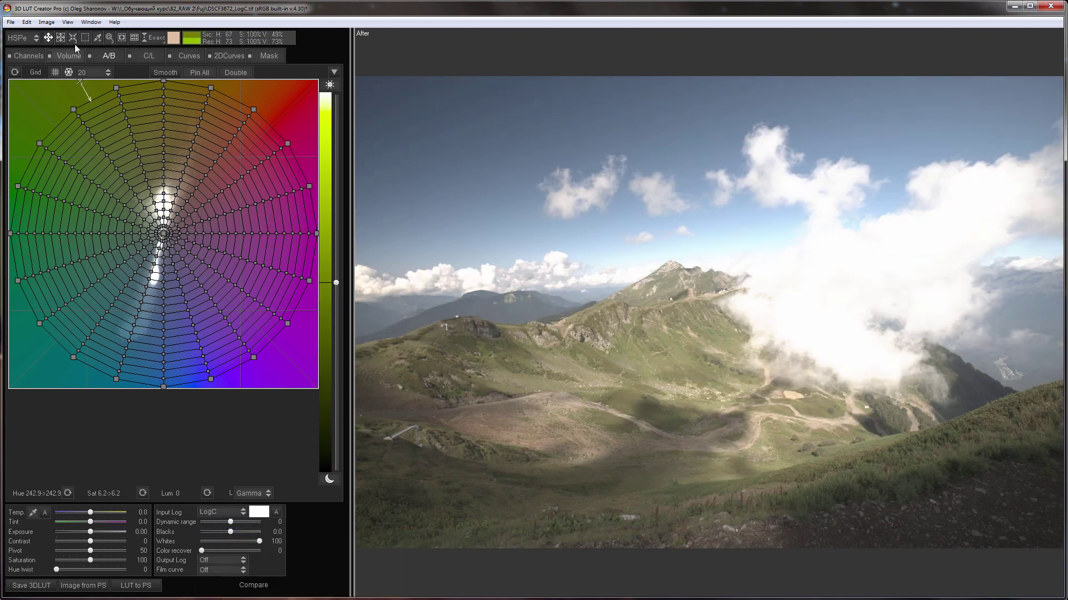
Step: Show the Analyzer with histogram and Curves locked to neutral, positioned at the top-left
left_click(90, 22)
left_click(106, 48)
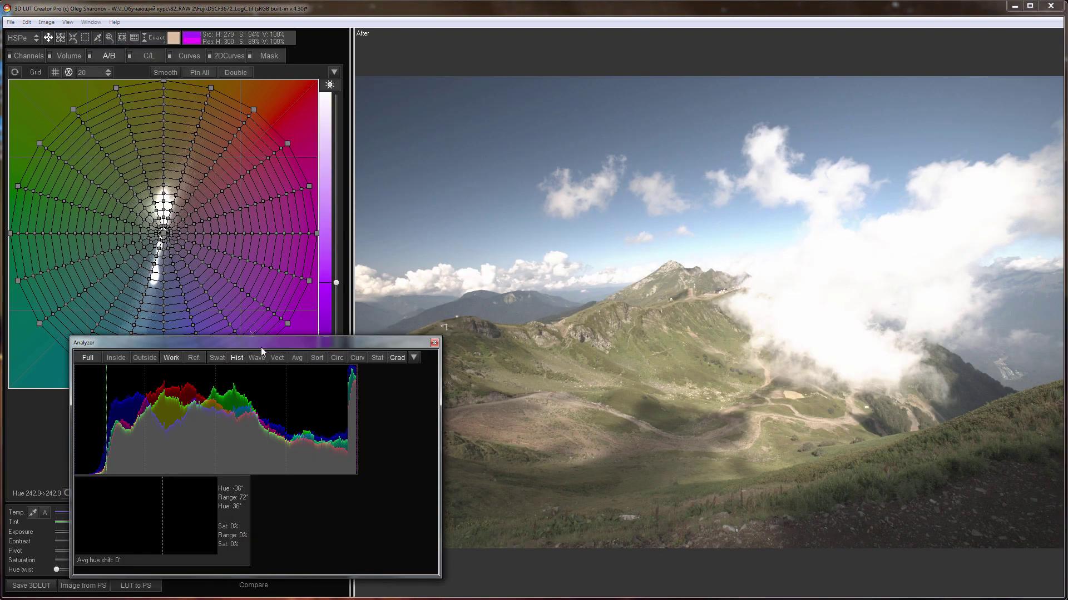
left_click_drag(261, 344, 311, 121)
left_click(406, 133)
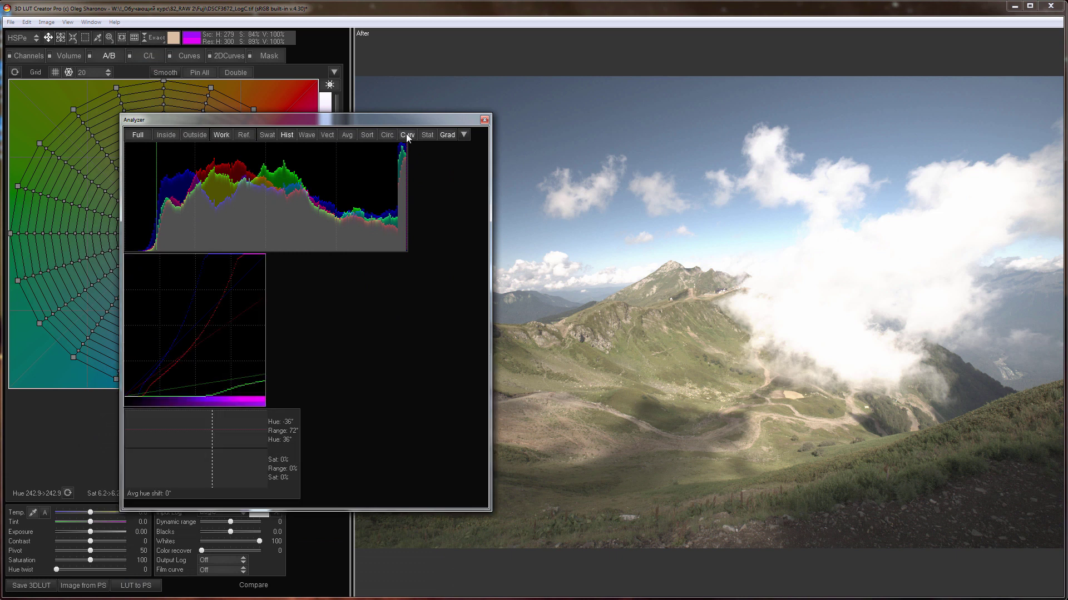
left_click_drag(438, 122, 425, 121)
left_click(452, 134)
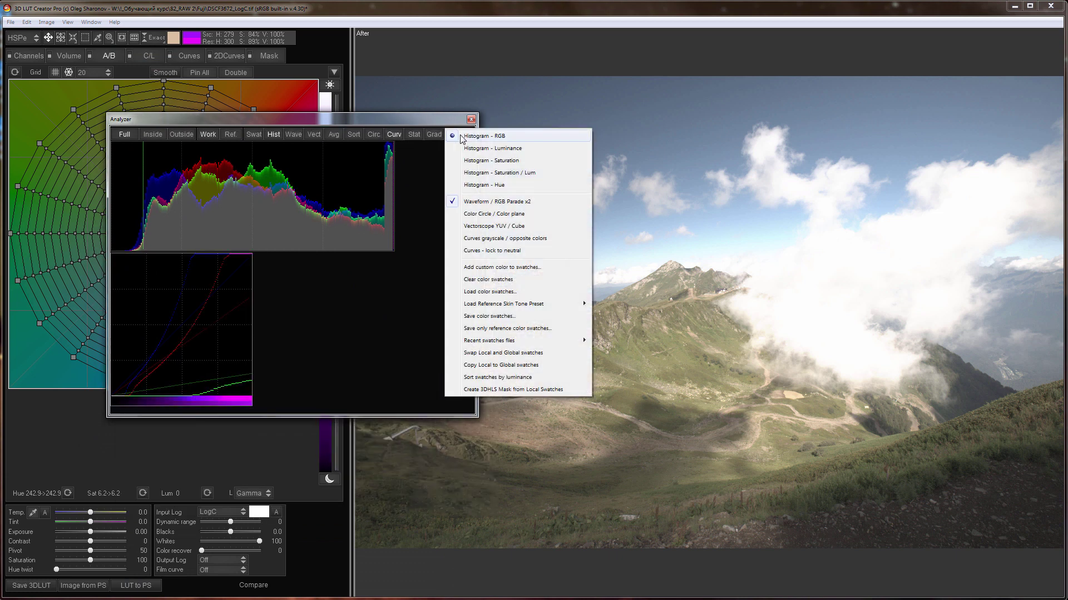
left_click(521, 251)
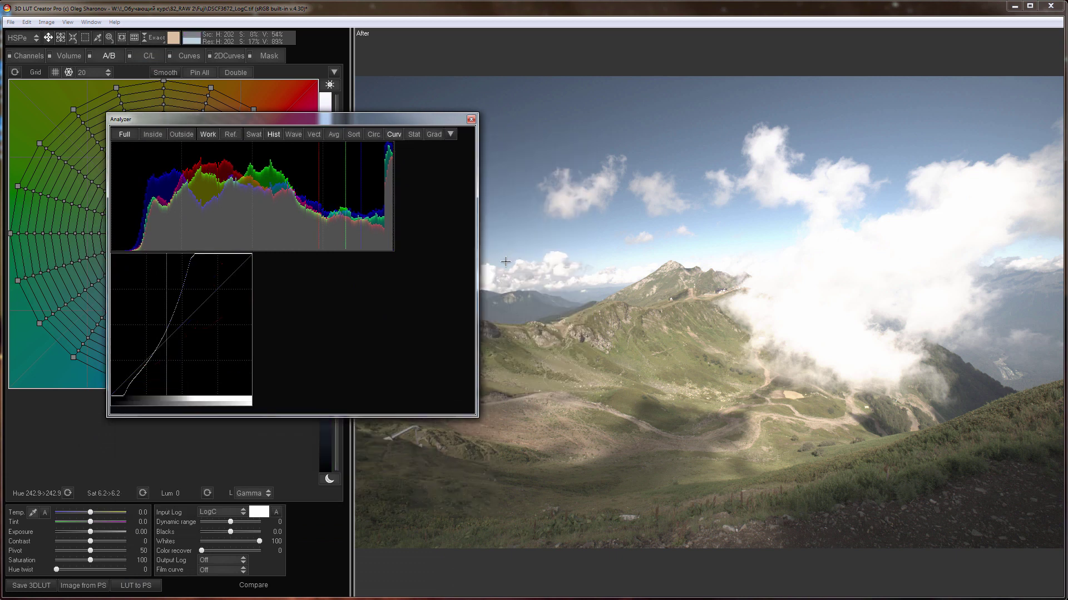
left_click_drag(364, 118, 337, 56)
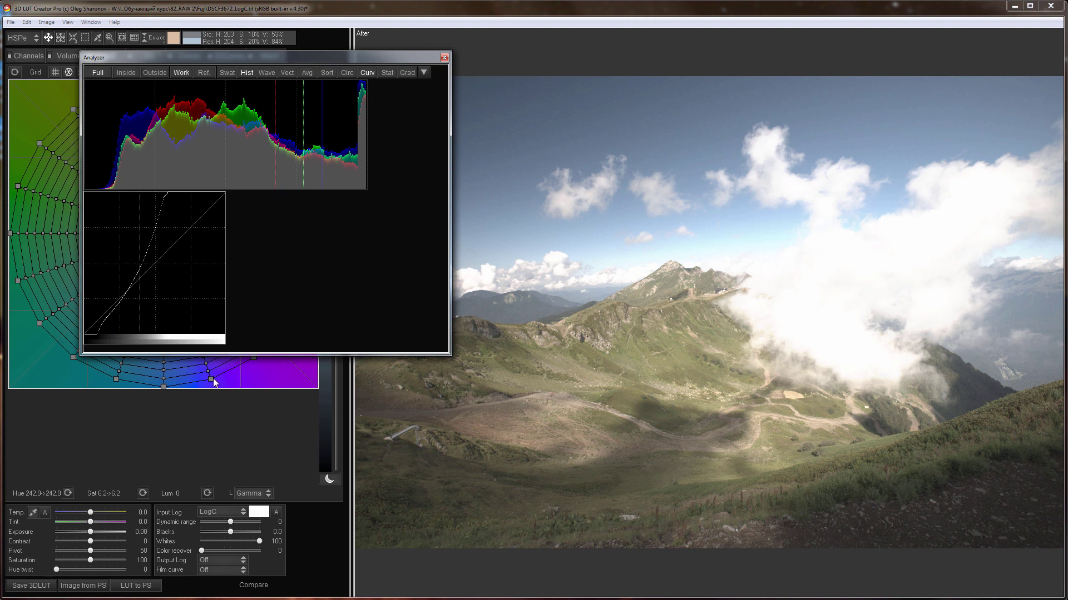
Step: Try ACEScc and DJI Inspire Log input curves, then settle back on LogC
left_click(241, 512)
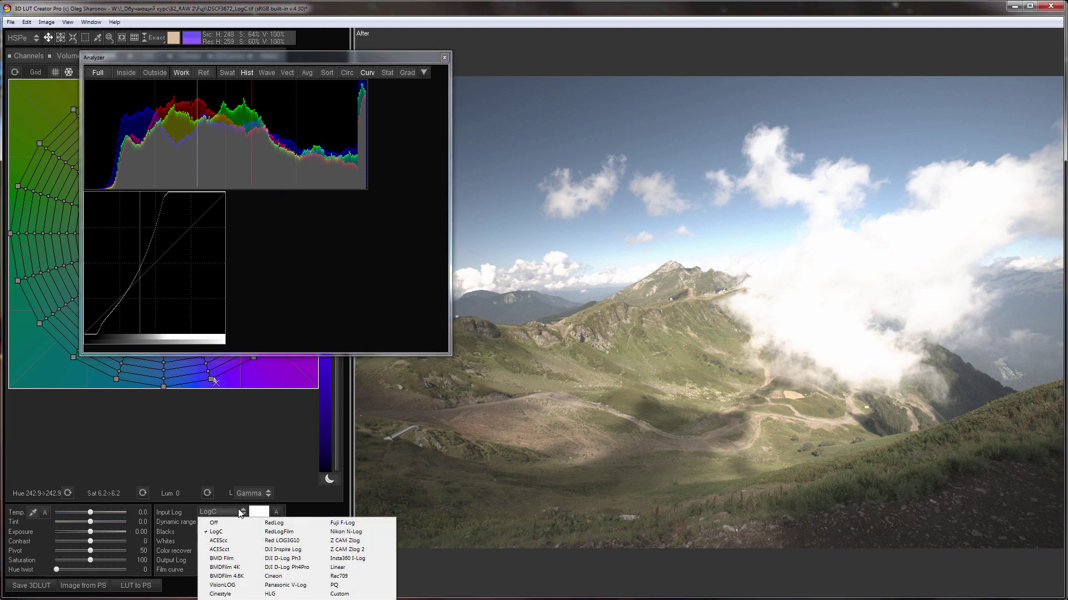
left_click(222, 531)
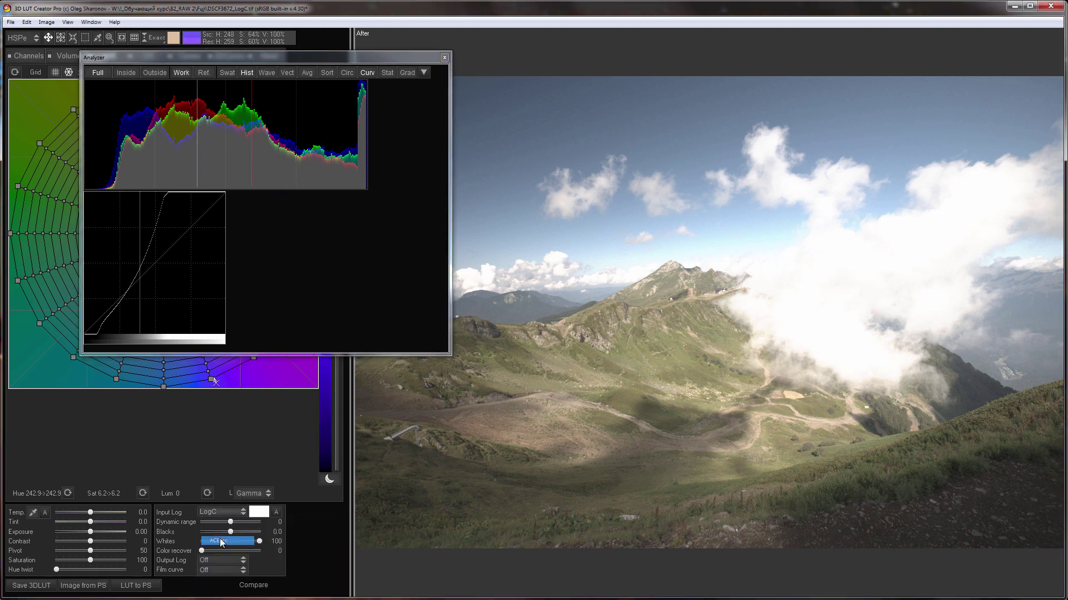
left_click(243, 514)
left_click(245, 512)
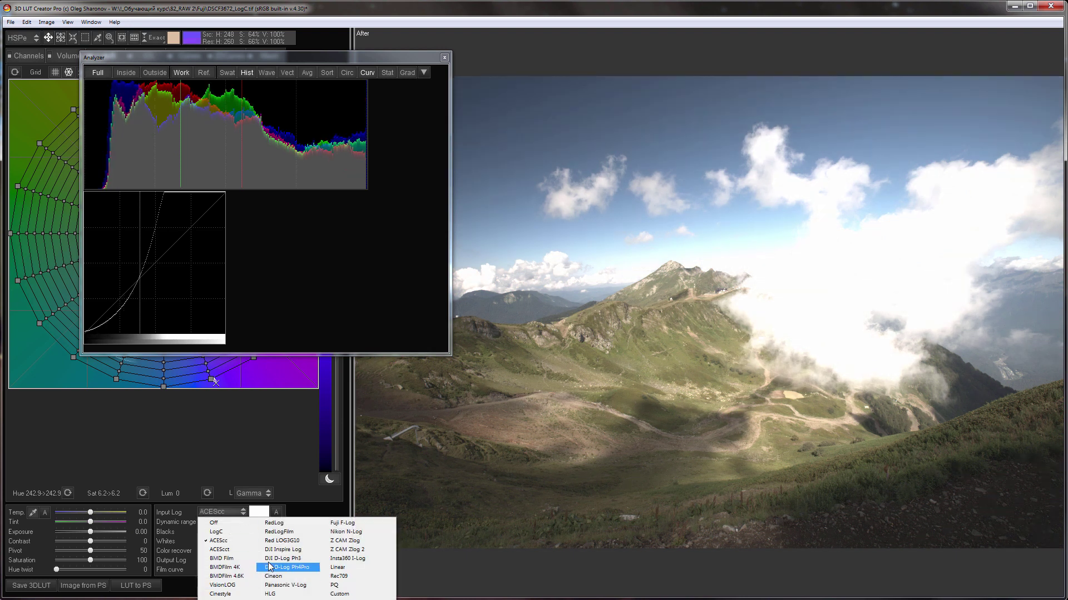
left_click(298, 550)
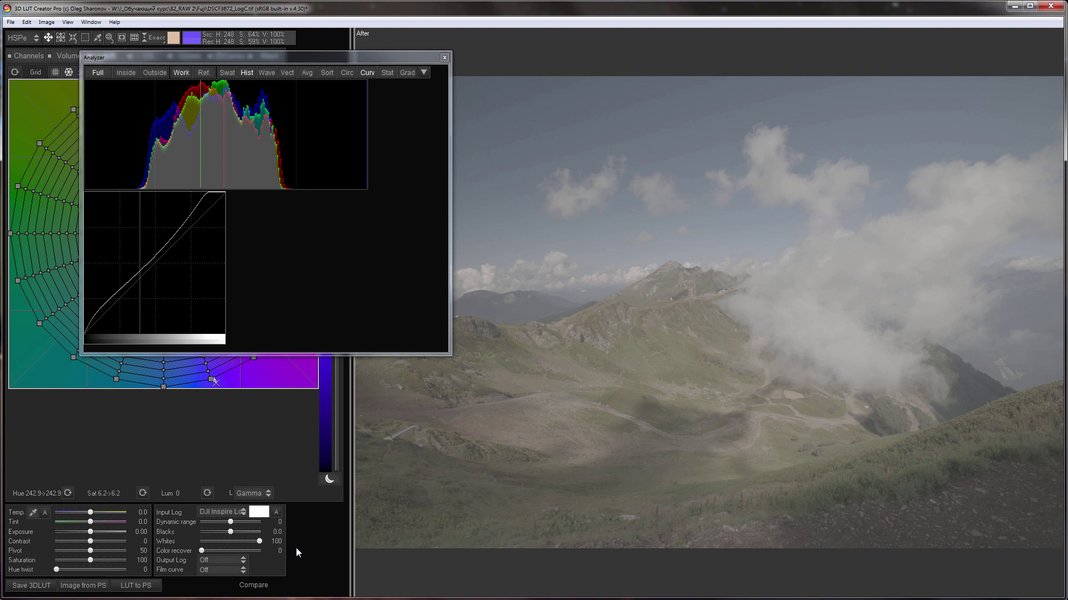
left_click(233, 512)
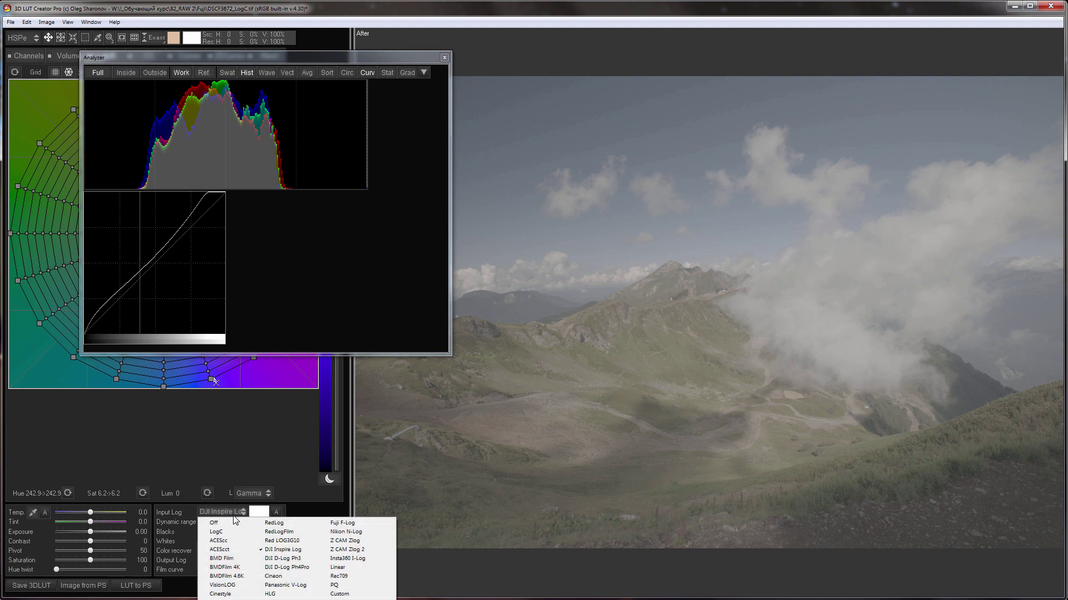
left_click(234, 534)
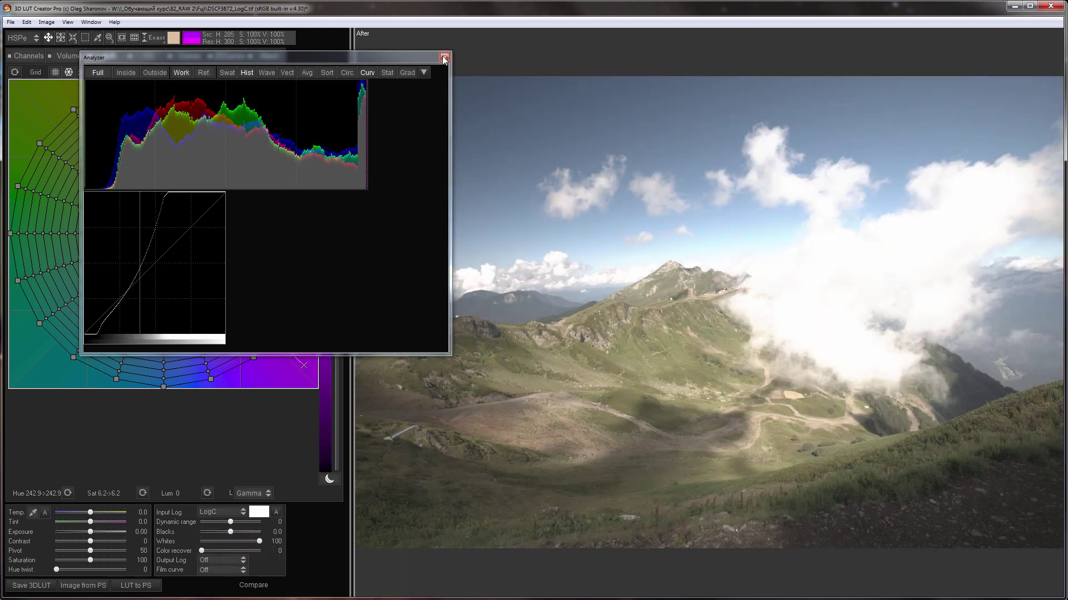
left_click(441, 57)
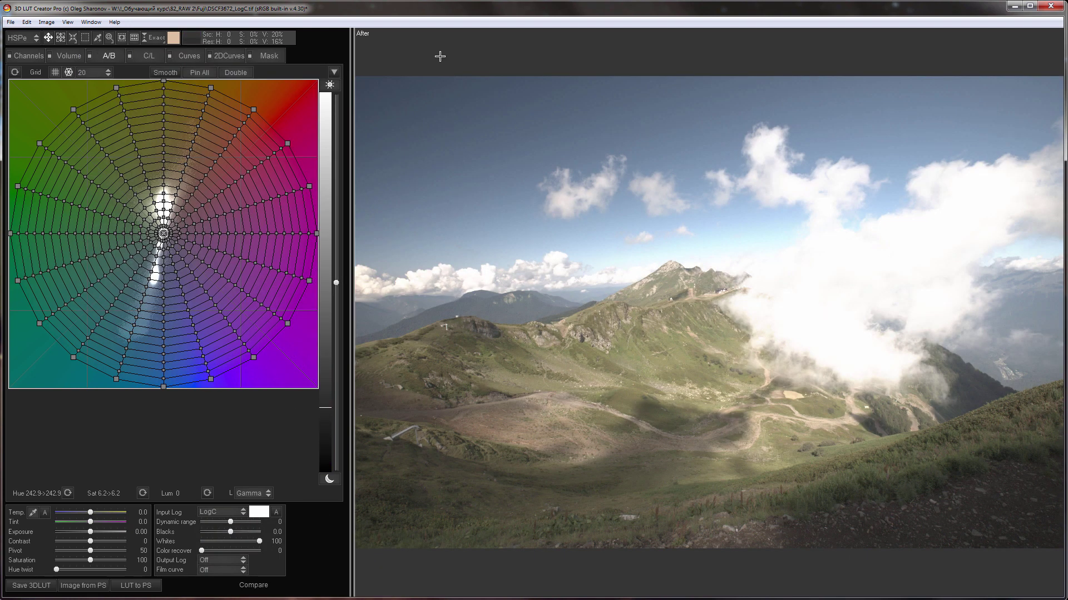
Step: Restore the saved version with temperature -7.9 and exposure -1.05 from Edit > Versions
left_click(29, 24)
mouse_move(139, 61)
left_click(257, 56)
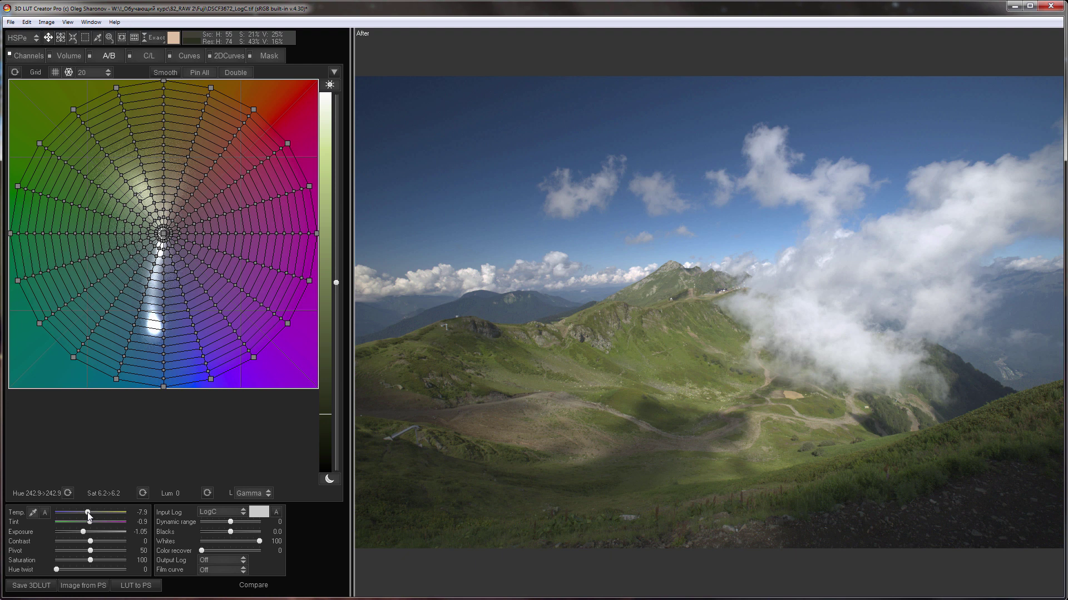
Step: Drag temperature to -8.5, then view the Input Log colour chooser and close it unchanged
left_click_drag(87, 513, 86, 512)
left_click(258, 512)
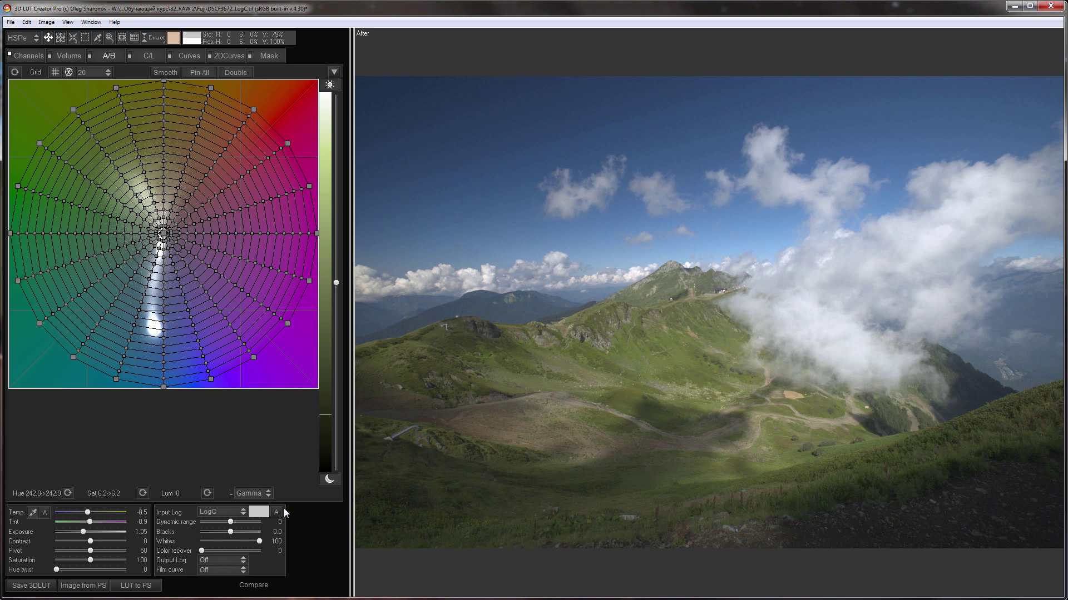
left_click(257, 511)
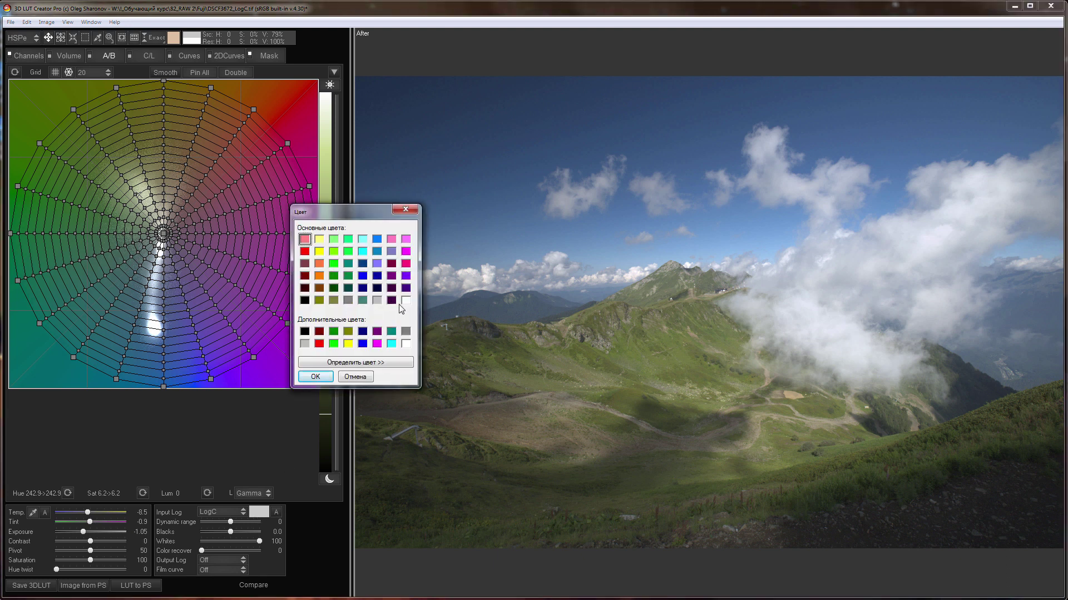
left_click(410, 209)
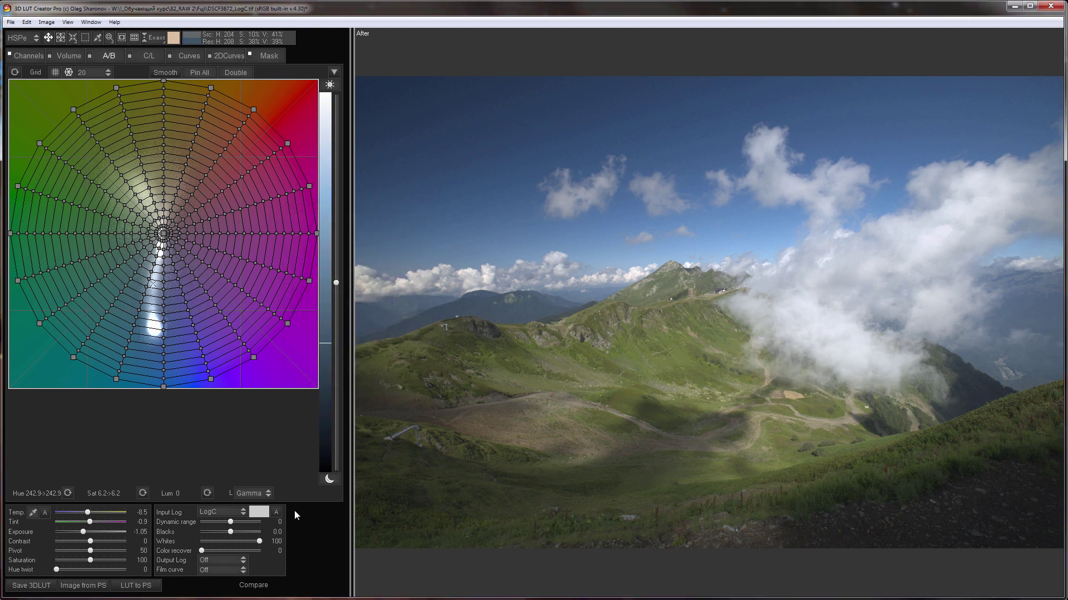
Step: Reopen the Analyzer as a histogram only, moved above the grid and narrowed
left_click(91, 22)
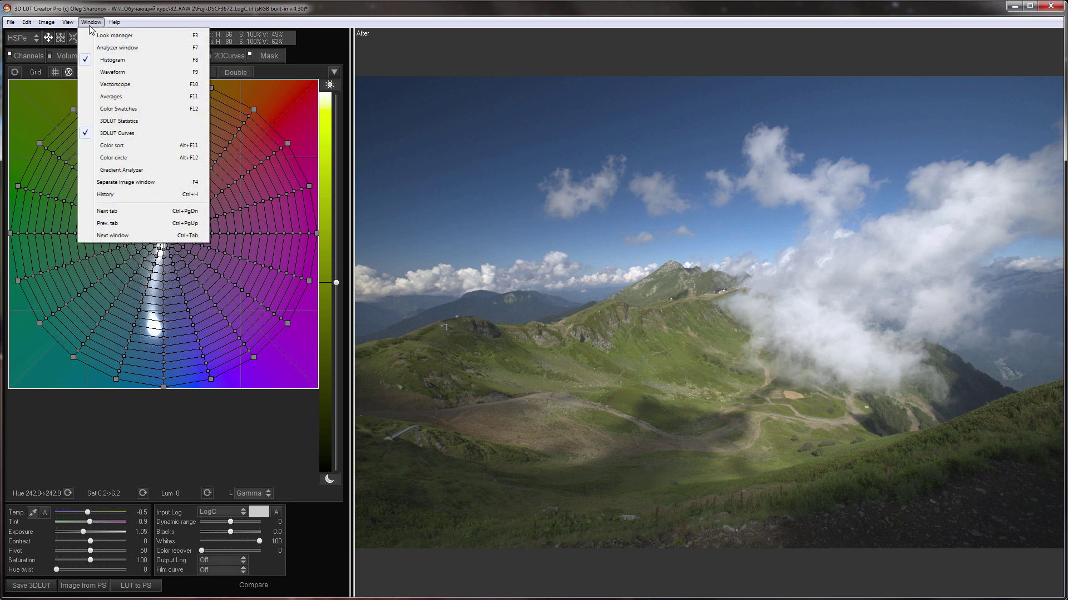
left_click(106, 48)
left_click(369, 73)
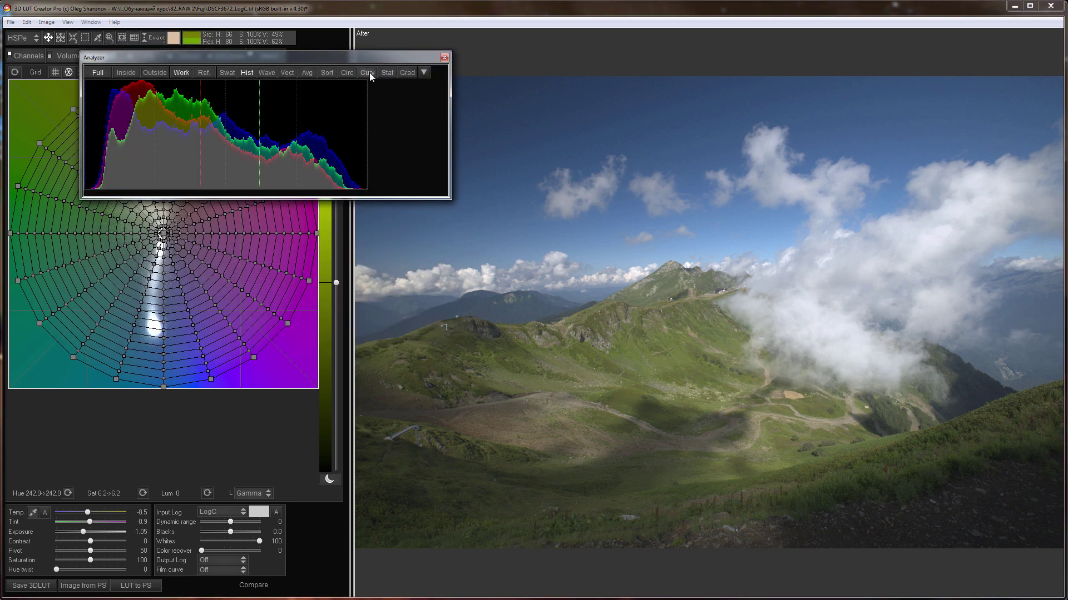
left_click_drag(362, 60, 285, 82)
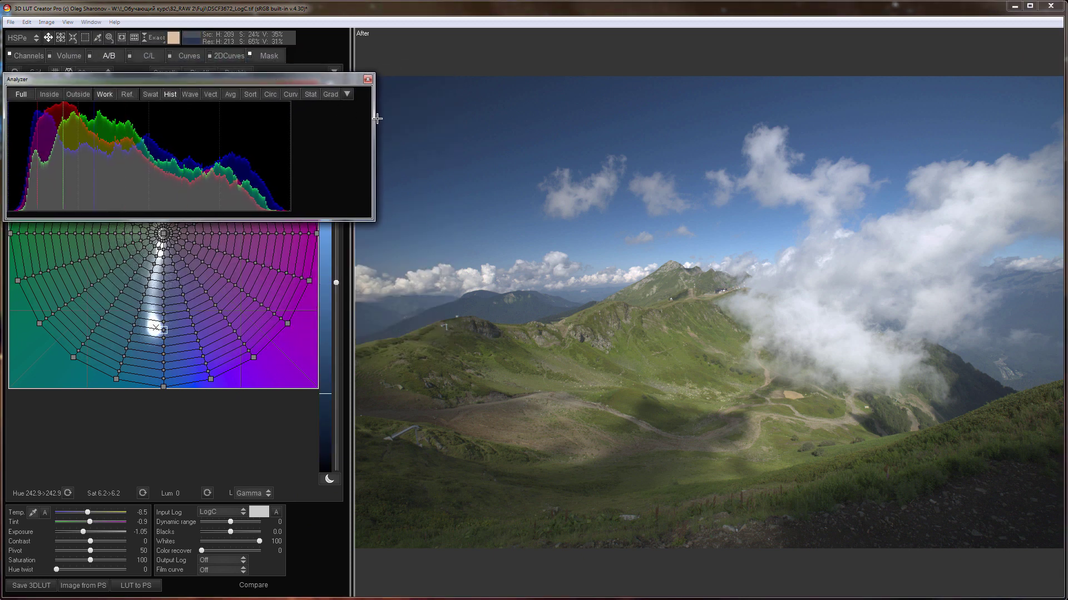
left_click_drag(374, 145, 337, 144)
Step: Turn on Show clip warnings
left_click(91, 22)
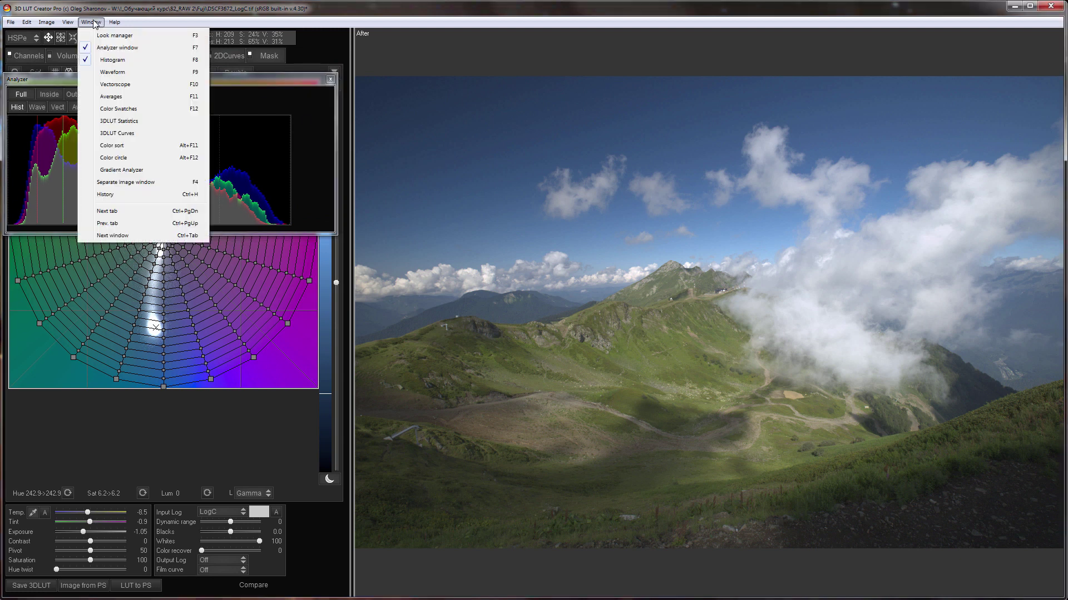
mouse_move(67, 22)
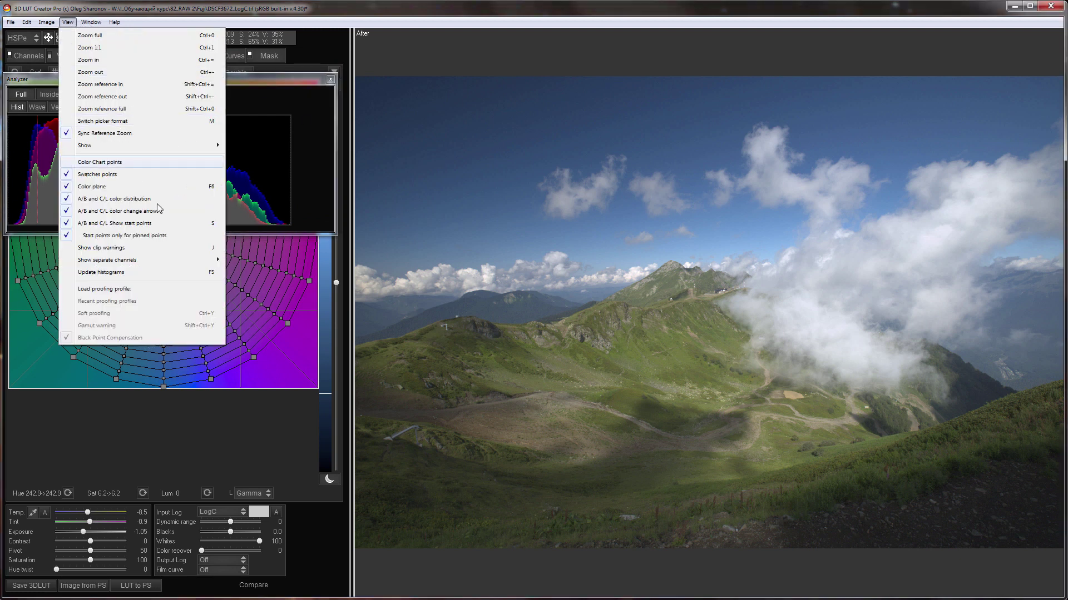
left_click(171, 248)
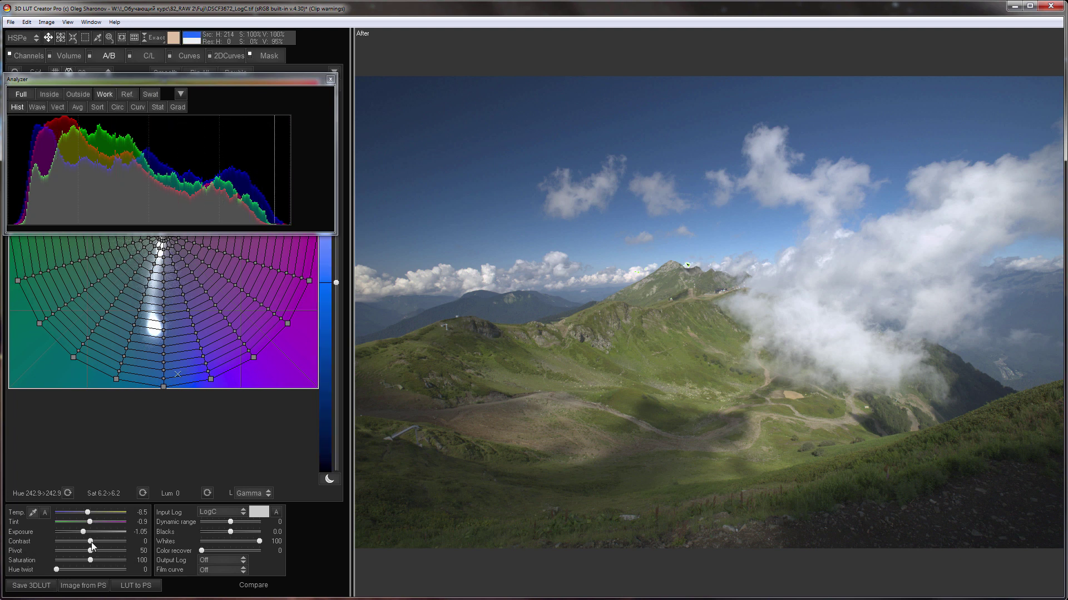
Step: Raise contrast to 36, hide clip warnings, and push saturation to 200
left_click_drag(91, 542, 102, 565)
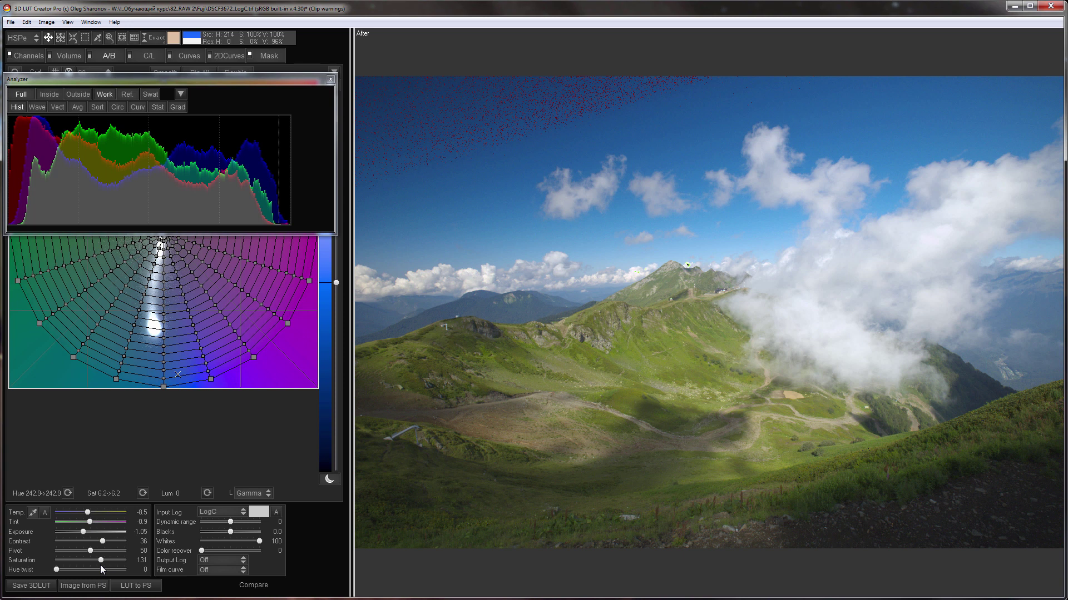
key("w")
left_click_drag(101, 560, 134, 560)
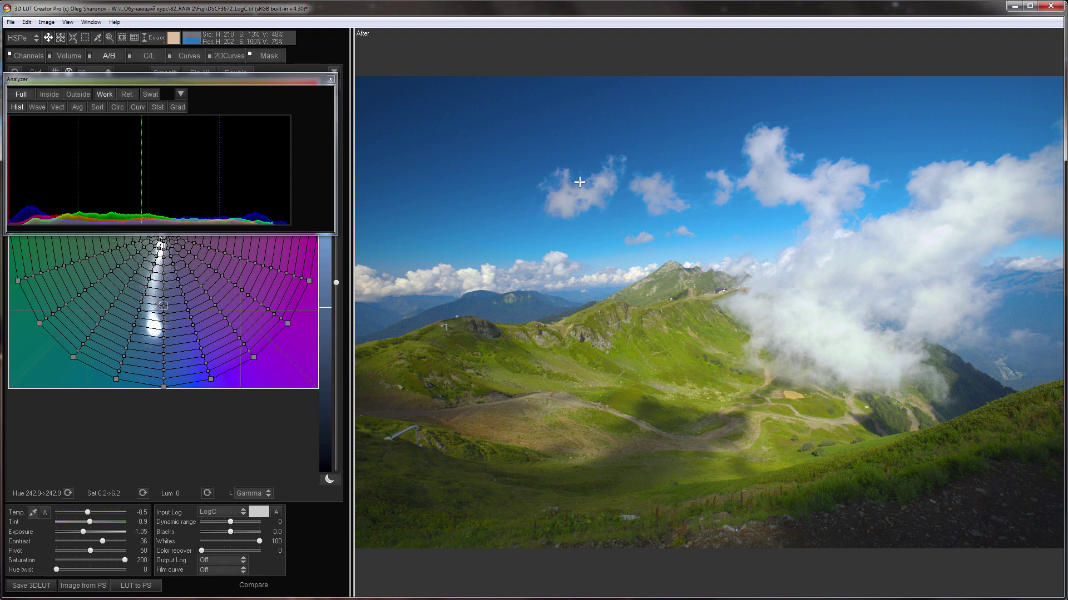
Step: Switch the colour grid to YUV, show clip warnings, and lower saturation to 126
left_click(34, 41)
left_click(31, 54)
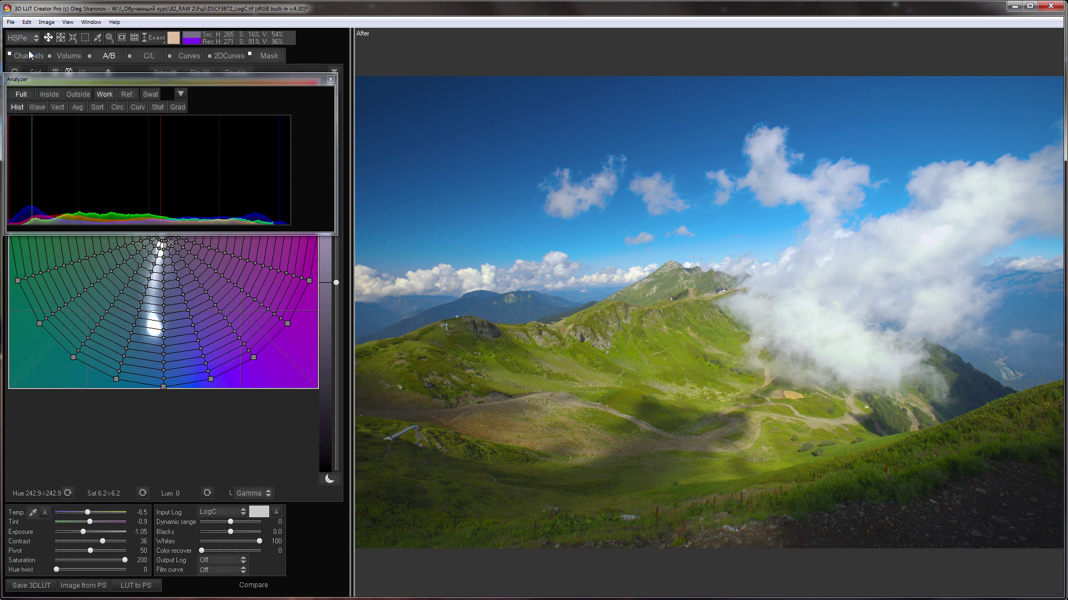
left_click(32, 40)
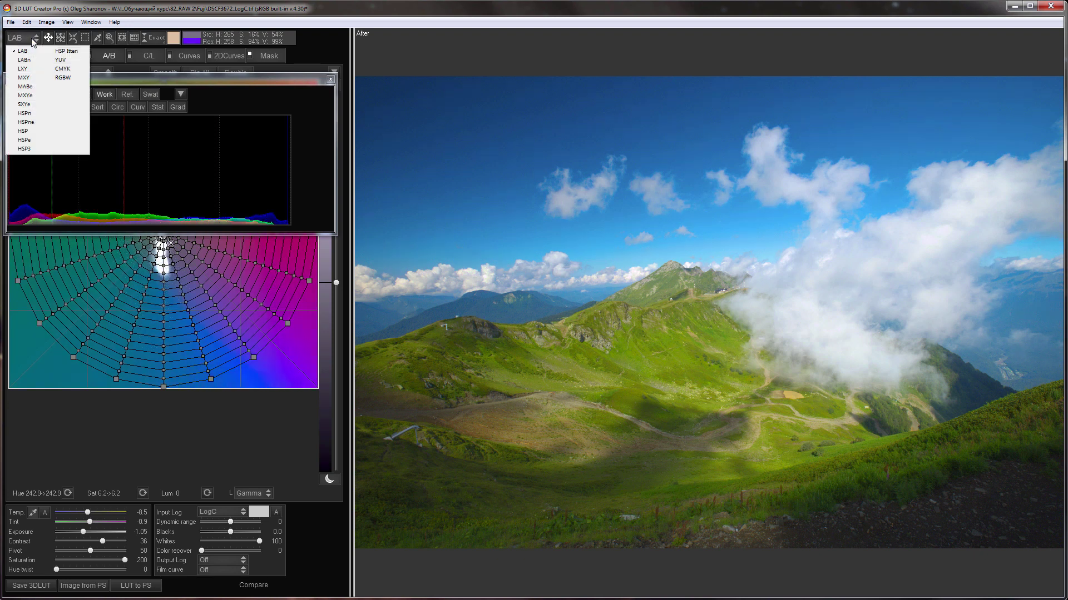
left_click(61, 60)
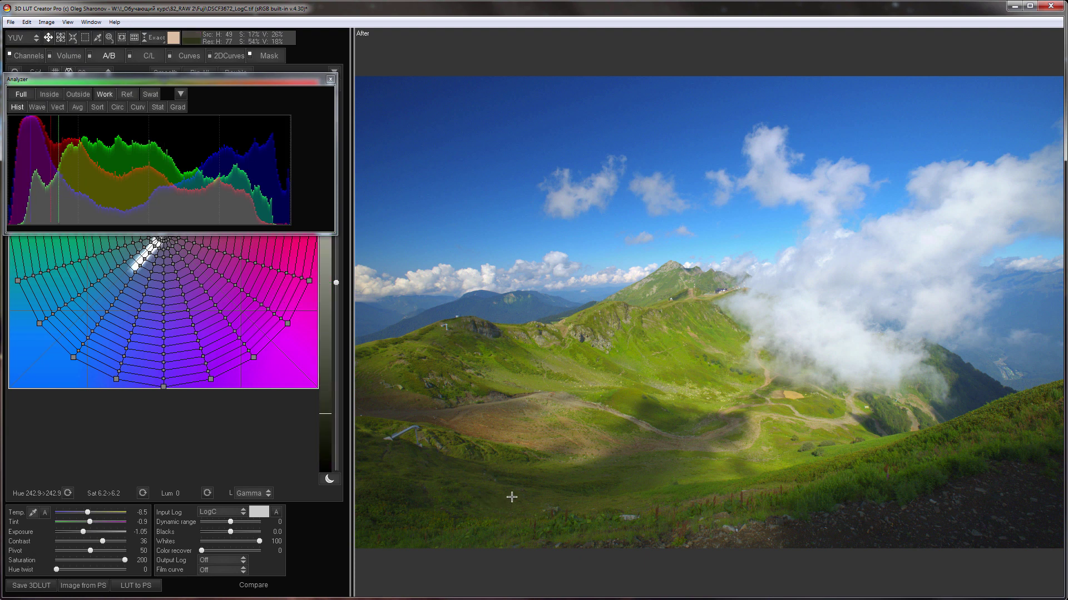
key("alt")
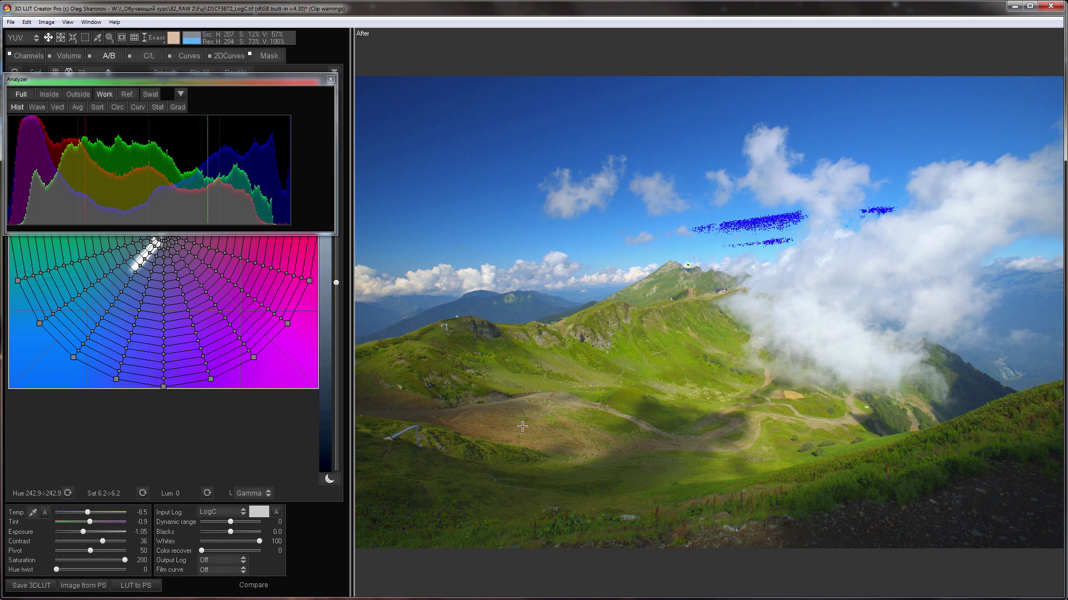
left_click_drag(125, 561, 100, 568)
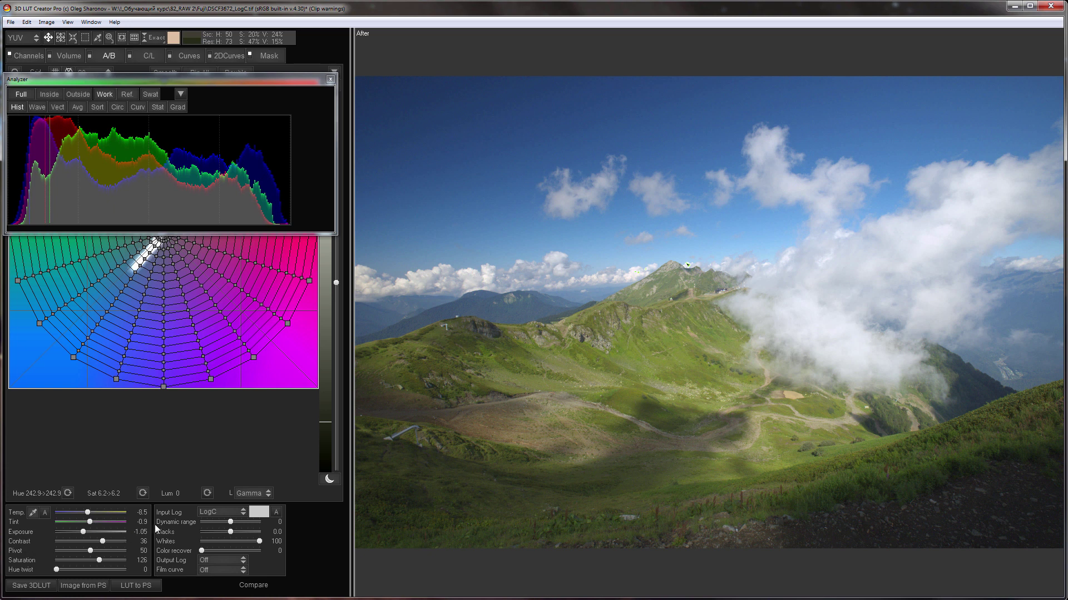
Step: Raise the dynamic range to 19
mouse_move(230, 522)
left_mouse_down()
mouse_move(218, 525)
mouse_move(232, 524)
left_mouse_up()
left_click_drag(231, 523, 235, 525)
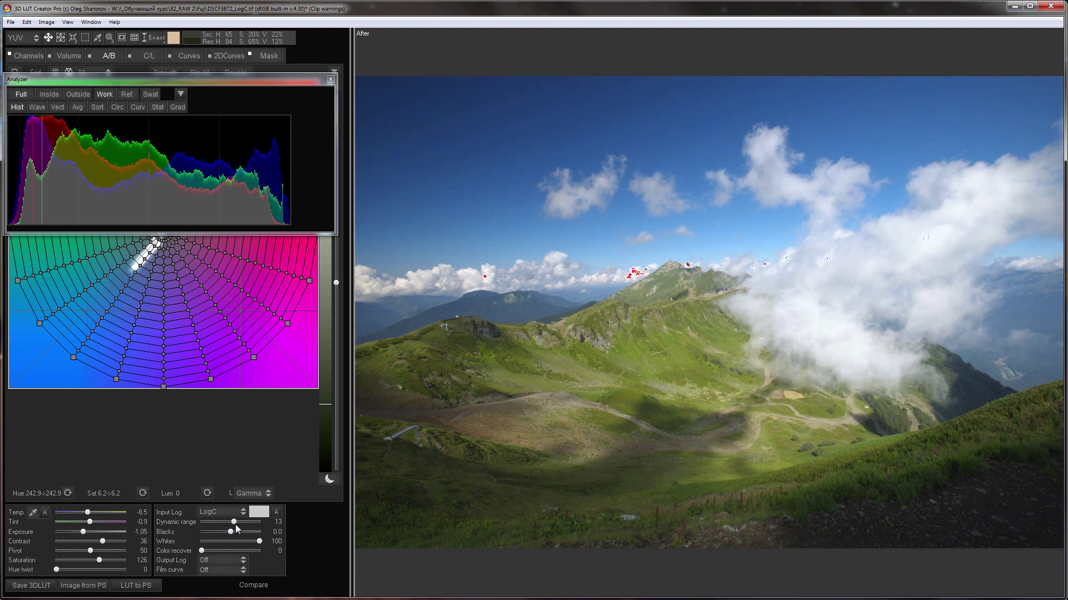
left_click_drag(236, 525, 237, 526)
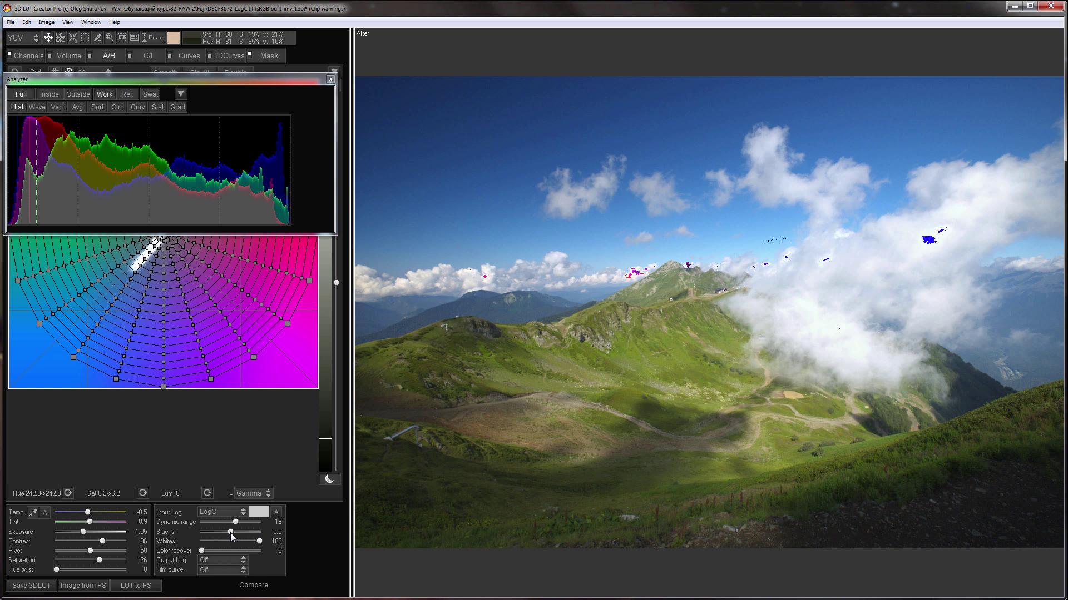
Step: Set blacks to -0.7, whites to 96 and exposure to -1.30
left_click_drag(230, 533, 229, 534)
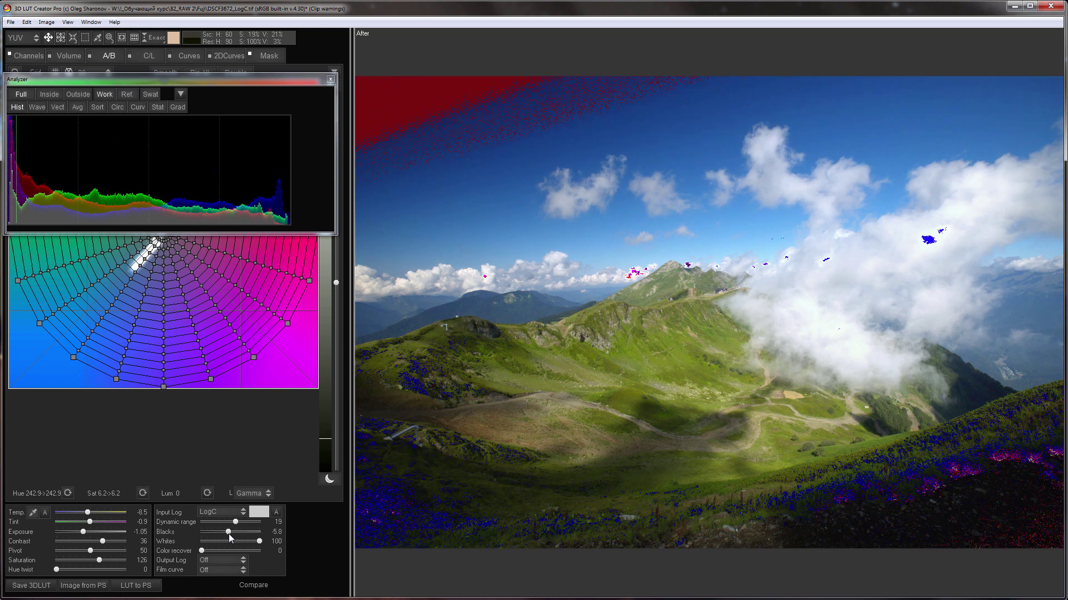
left_click_drag(229, 533, 229, 533)
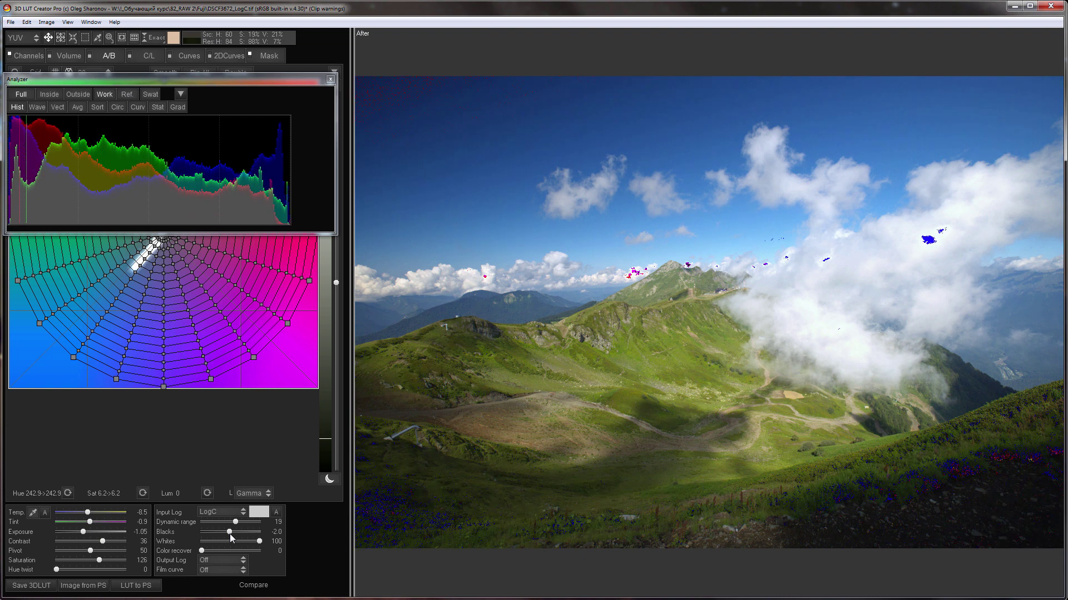
left_click_drag(230, 532, 235, 531)
scroll(235, 531, "down", 2)
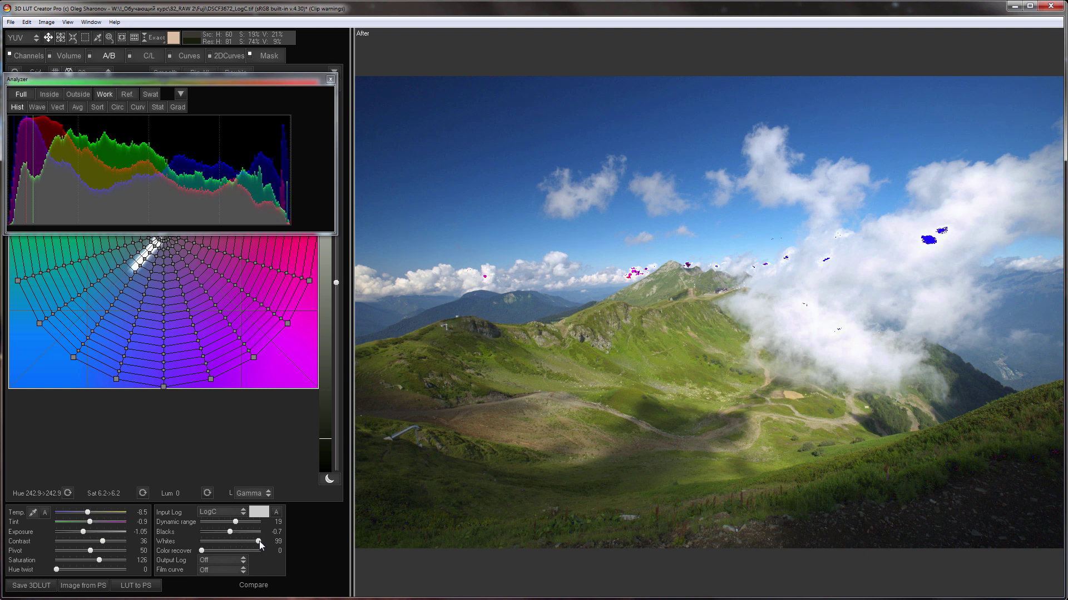
left_click_drag(259, 542, 258, 542)
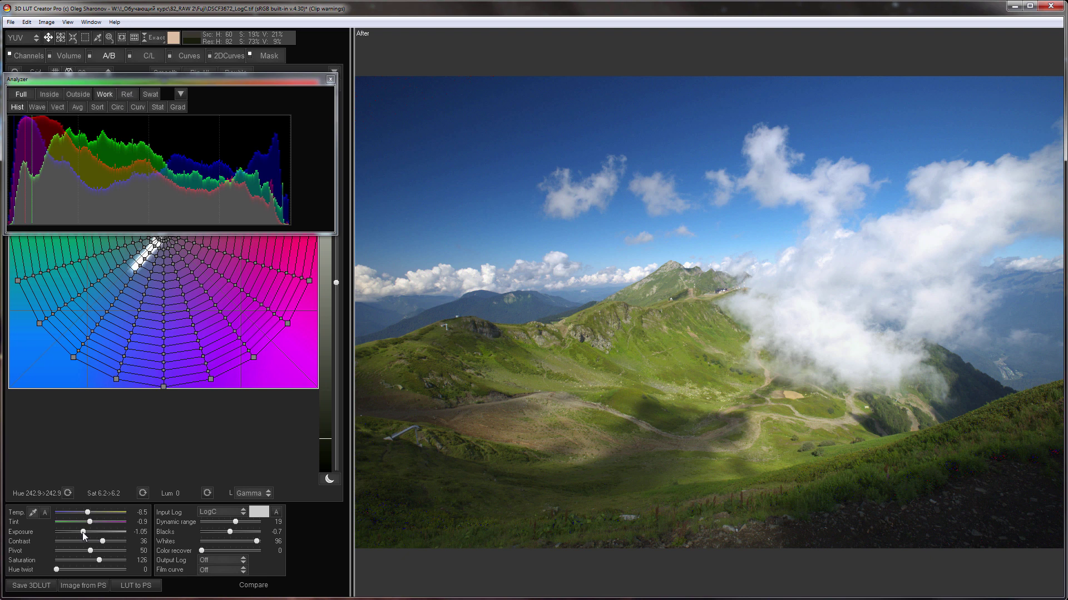
left_click_drag(82, 531, 81, 532)
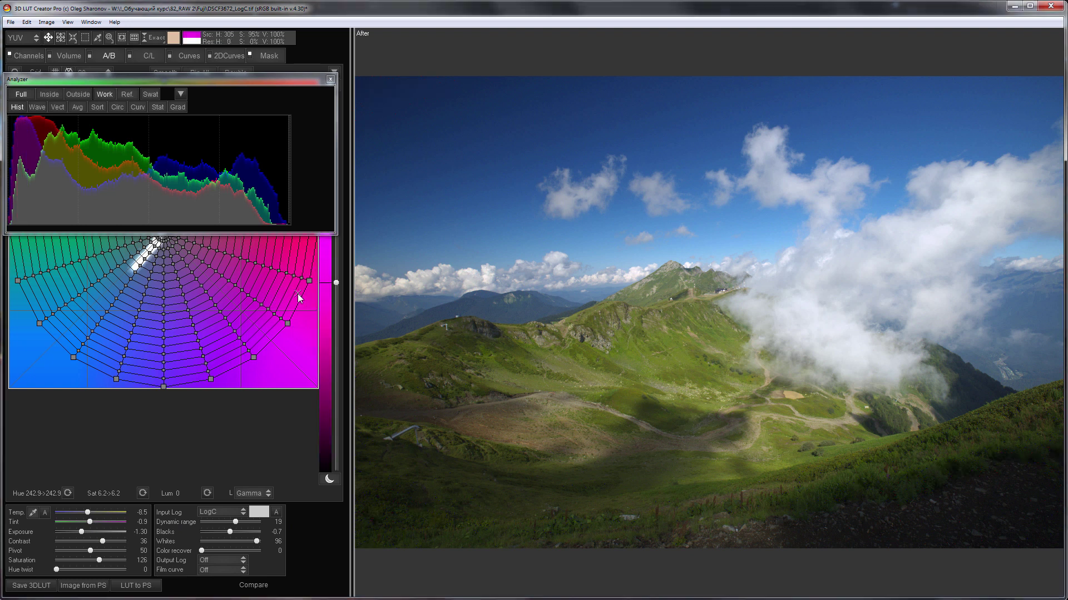
Step: Close the Analyzer and bend the Master curve down in shadows, up in midtones, comparing on/off
left_click(331, 79)
left_click(188, 56)
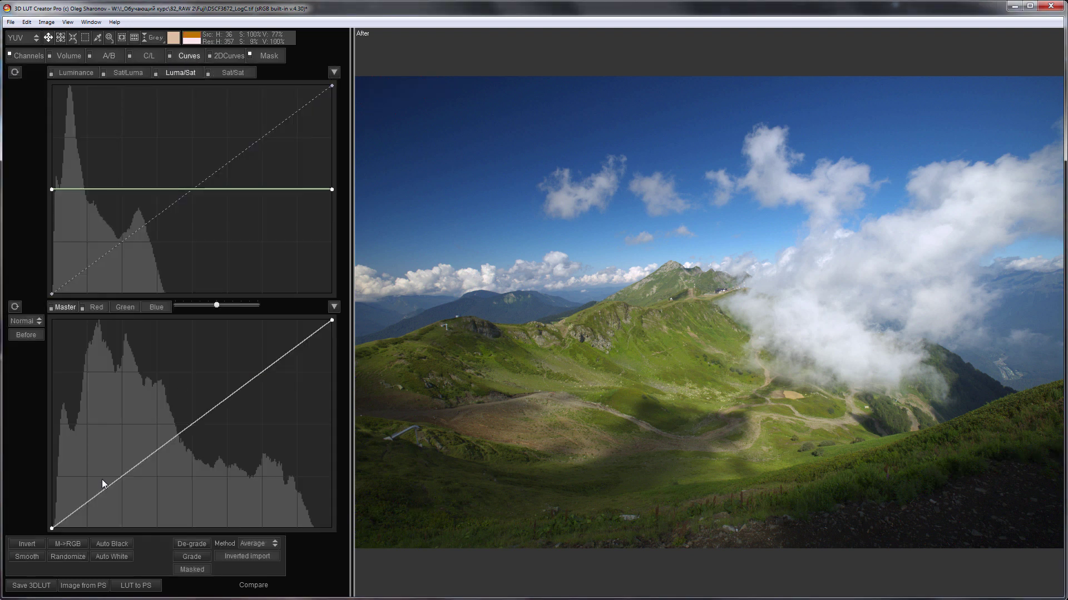
left_click_drag(91, 499, 93, 508)
left_click_drag(154, 462, 152, 445)
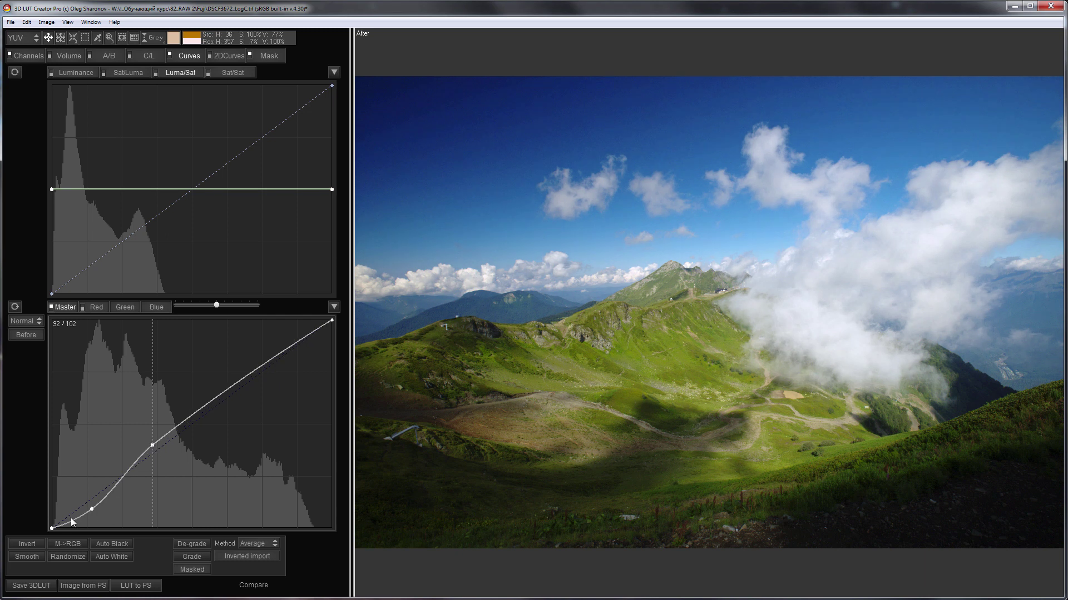
left_click_drag(69, 518, 70, 522)
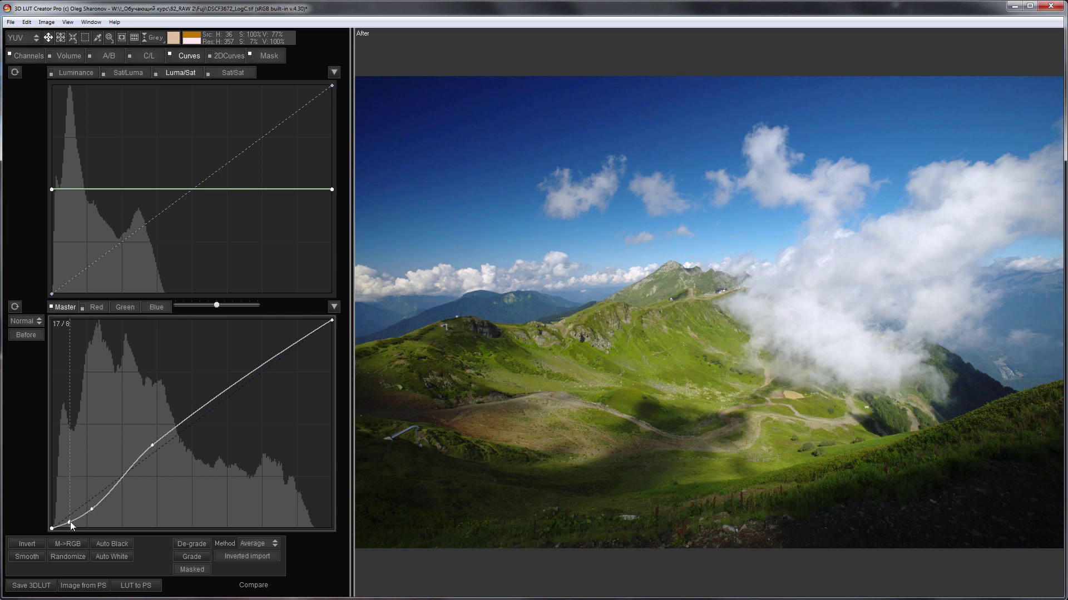
left_click(51, 307)
left_click(51, 307)
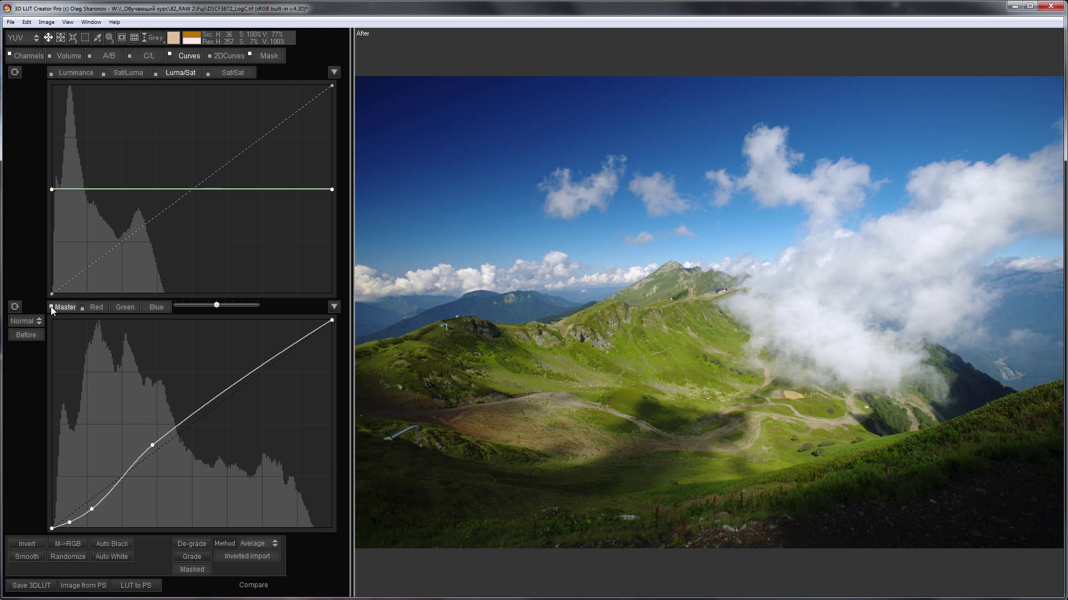
Step: Show the Mask page with its Luminance mask, Fade method and Blend, Luminance, Hue, Saturation at 100
left_click(277, 53)
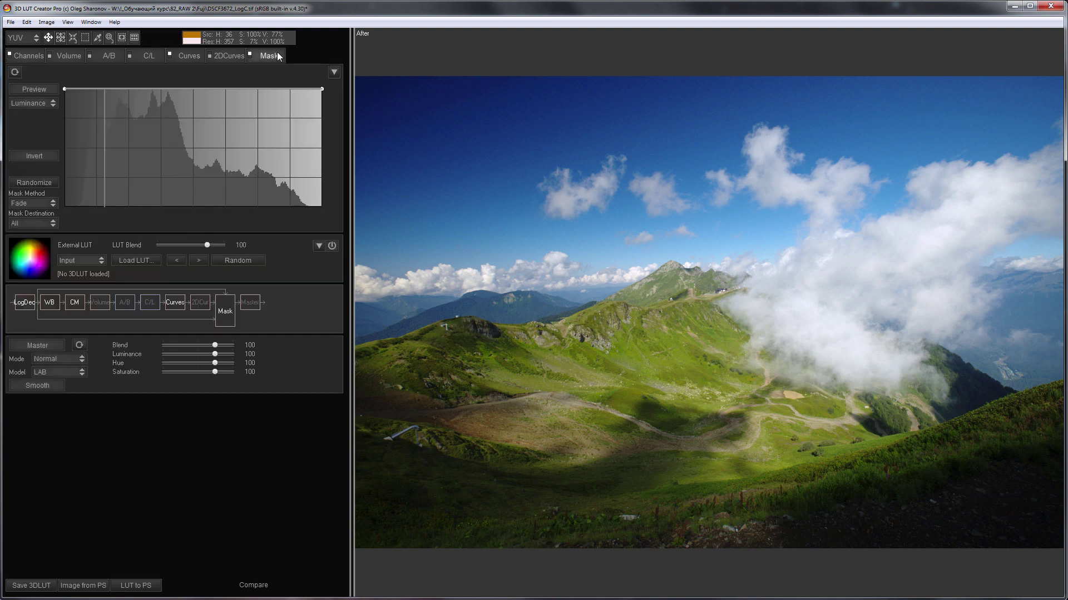